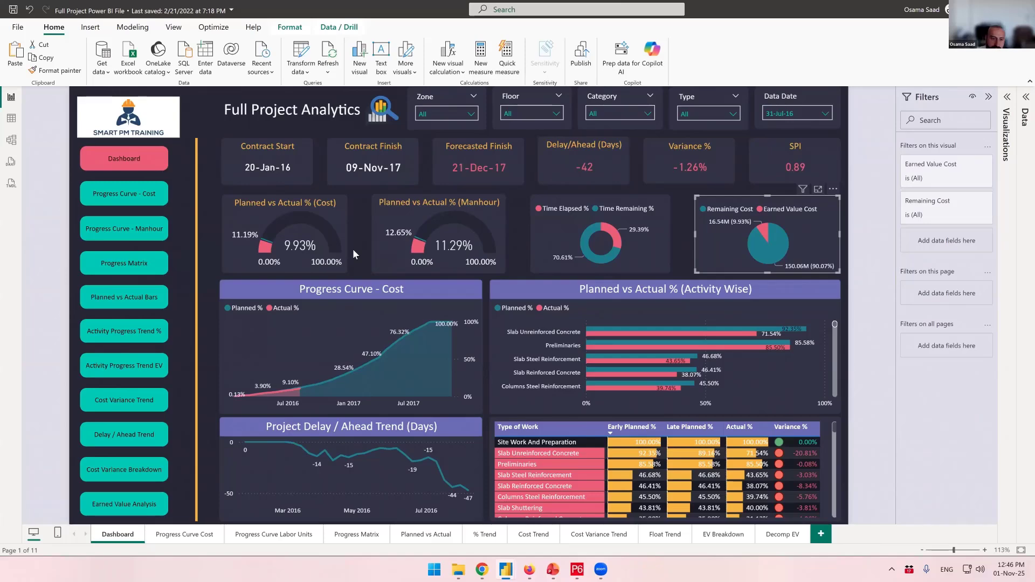
- Open the Progress Curve - Cost report page, then the Progress Curve - Manhour page
{"action": "left_click", "coordinate": [132, 194], "text": "ctrl"}
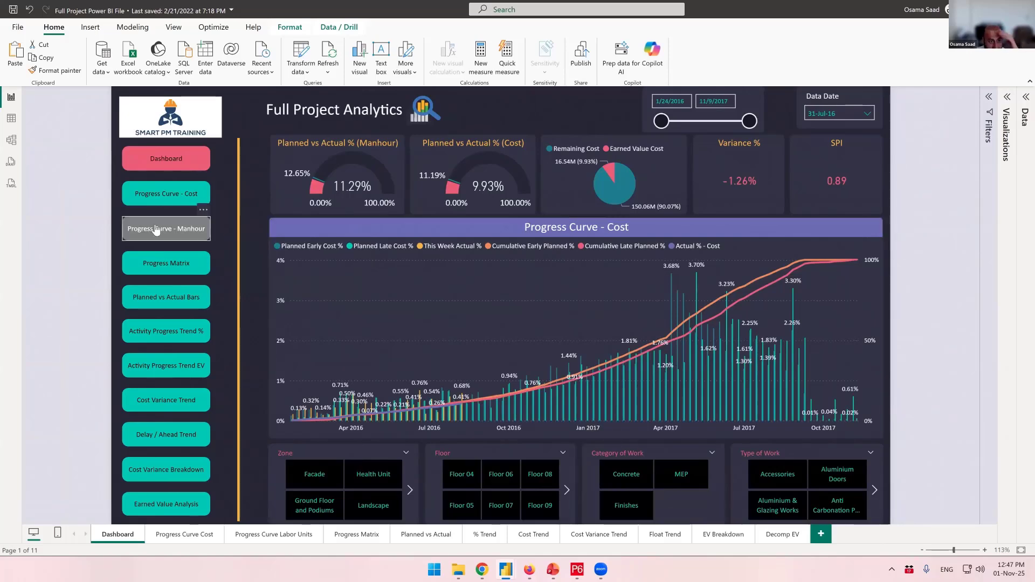
{"action": "left_click", "coordinate": [184, 231], "text": "ctrl"}
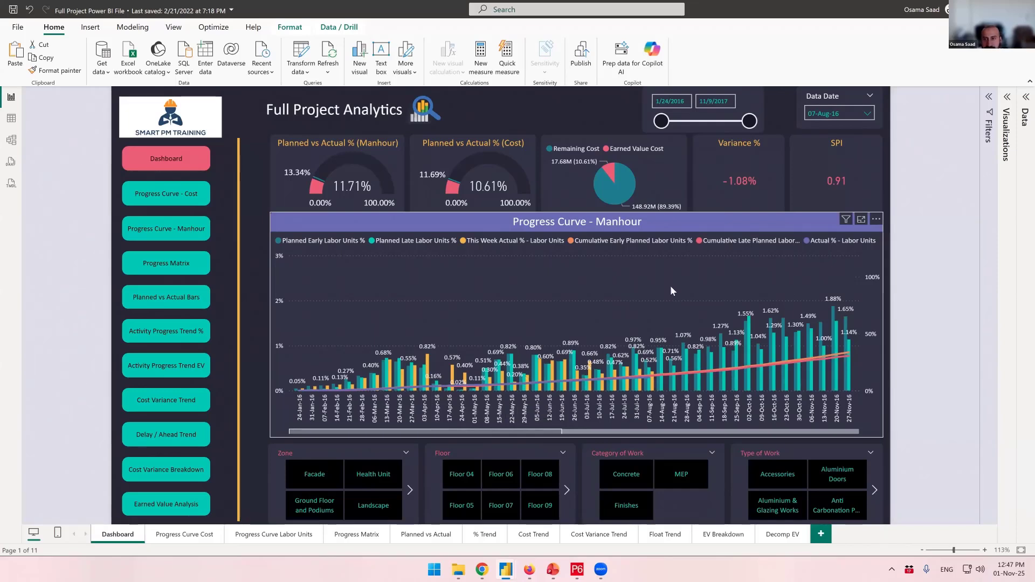
- Narrow the date range slicer to 1/24/2016 – 9/6/2016 and examine the manhour curve's data point tooltips
{"action": "left_click_drag", "start_coordinate": [748, 122], "coordinate": [695, 128]}
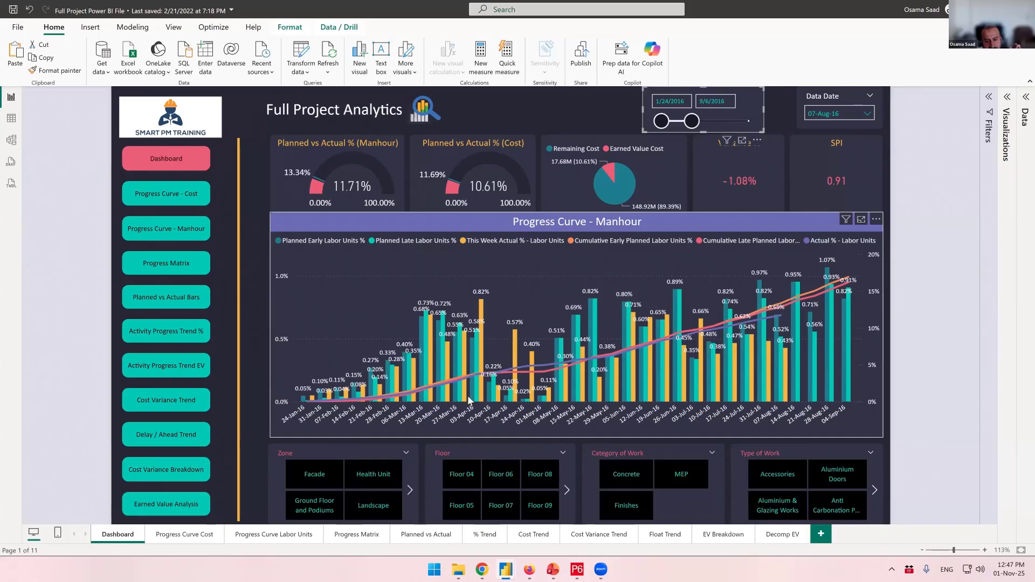
{"action": "mouse_move", "coordinate": [470, 402]}
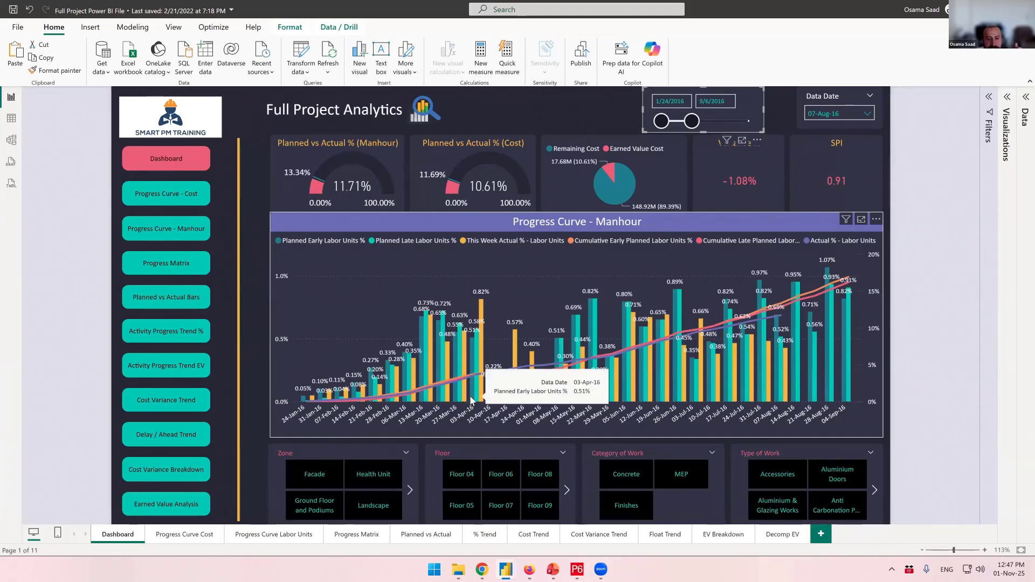
{"action": "mouse_move", "coordinate": [477, 342]}
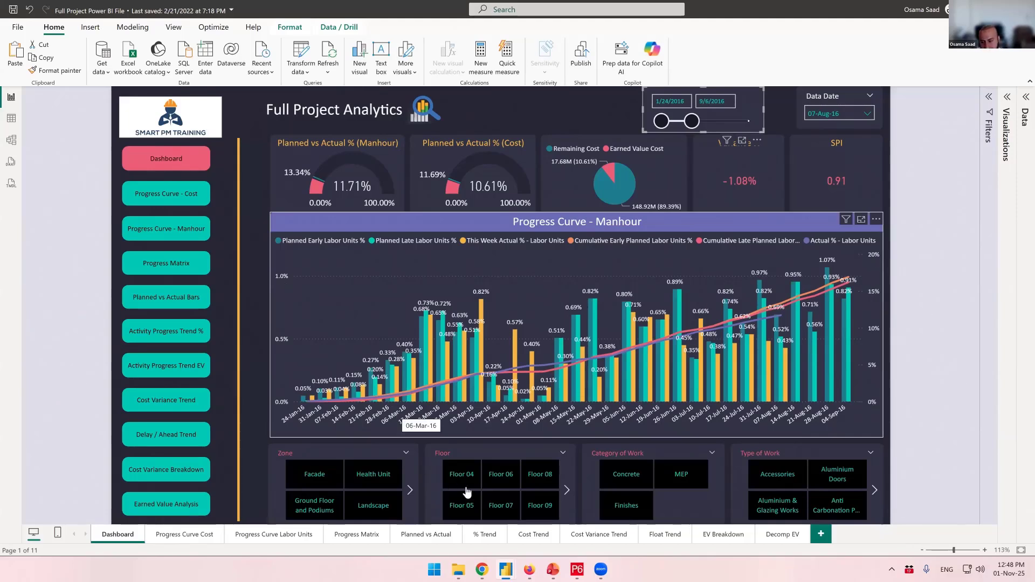
- Switch to the Untitled report and select the card and gauge visuals on Page 1
{"action": "mouse_move", "coordinate": [505, 570]}
{"action": "left_click", "coordinate": [439, 515]}
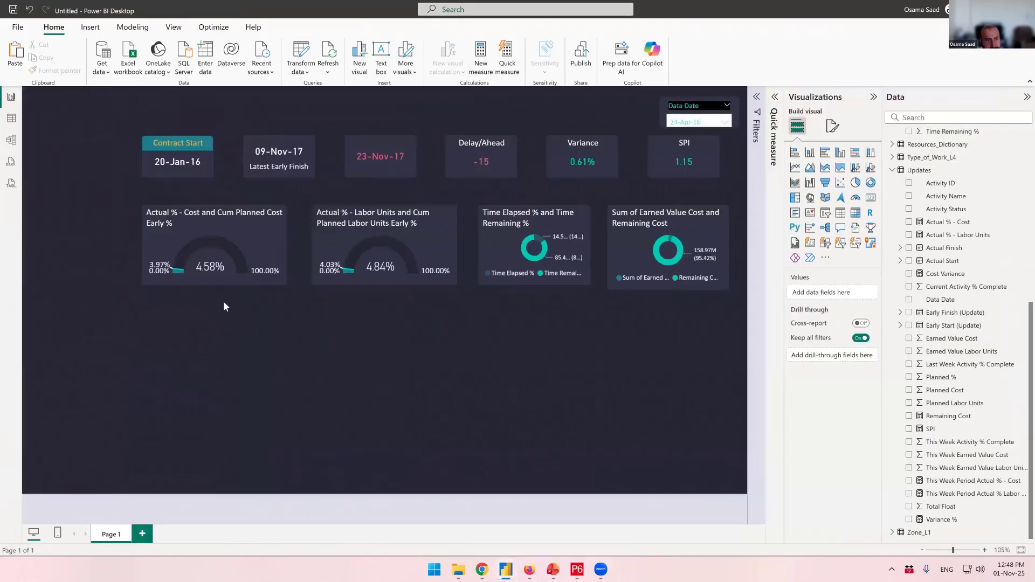
{"action": "left_click", "coordinate": [215, 261]}
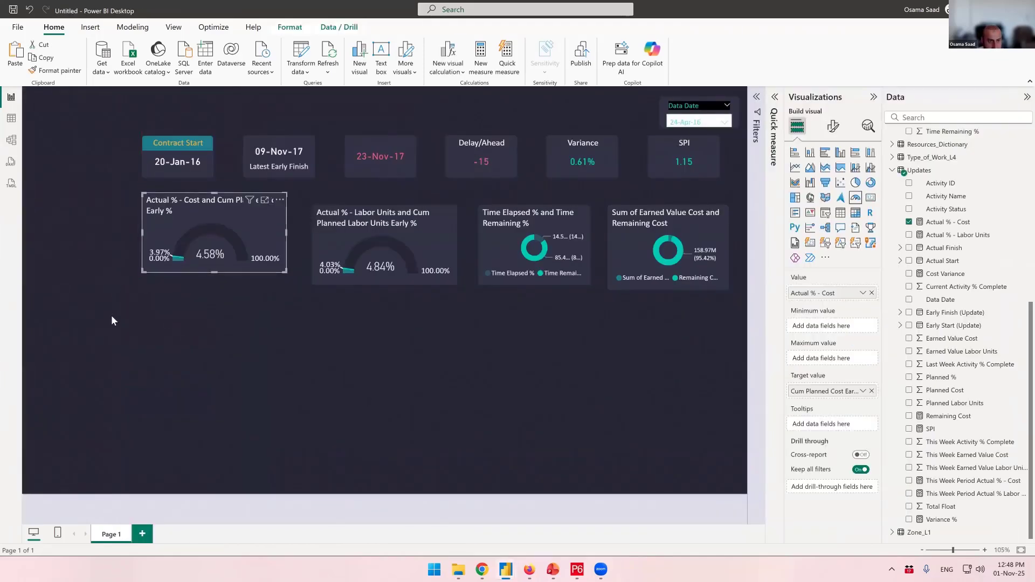
{"action": "left_click_drag", "start_coordinate": [104, 318], "coordinate": [750, 201]}
{"action": "left_click_drag", "start_coordinate": [692, 236], "coordinate": [692, 222]}
- Add a new page and place a line and clustered column chart sized to fill the canvas
{"action": "left_click", "coordinate": [142, 533]}
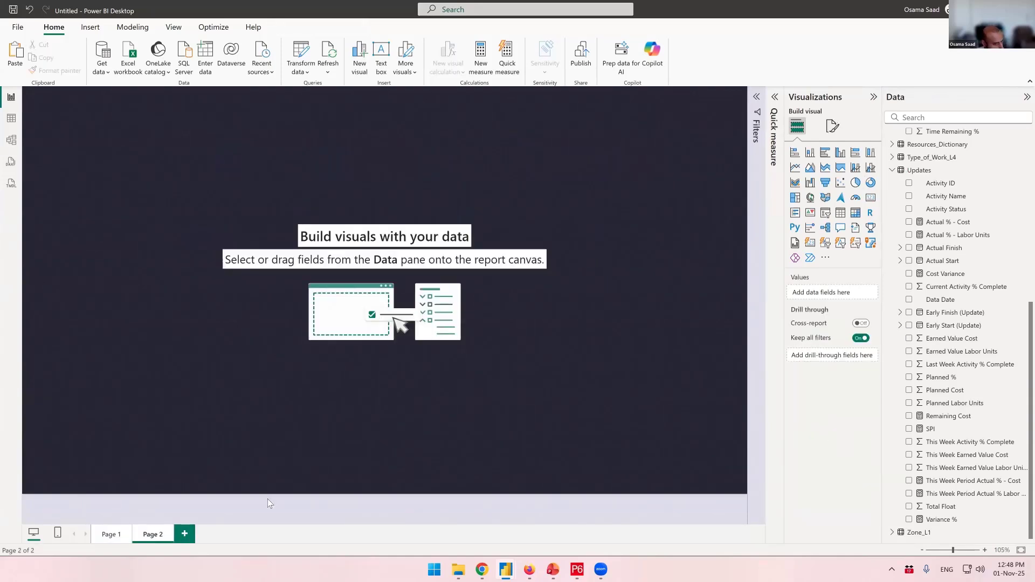
{"action": "left_click", "coordinate": [870, 168]}
{"action": "left_click_drag", "start_coordinate": [185, 242], "coordinate": [689, 455]}
{"action": "left_click_drag", "start_coordinate": [526, 374], "coordinate": [540, 386]}
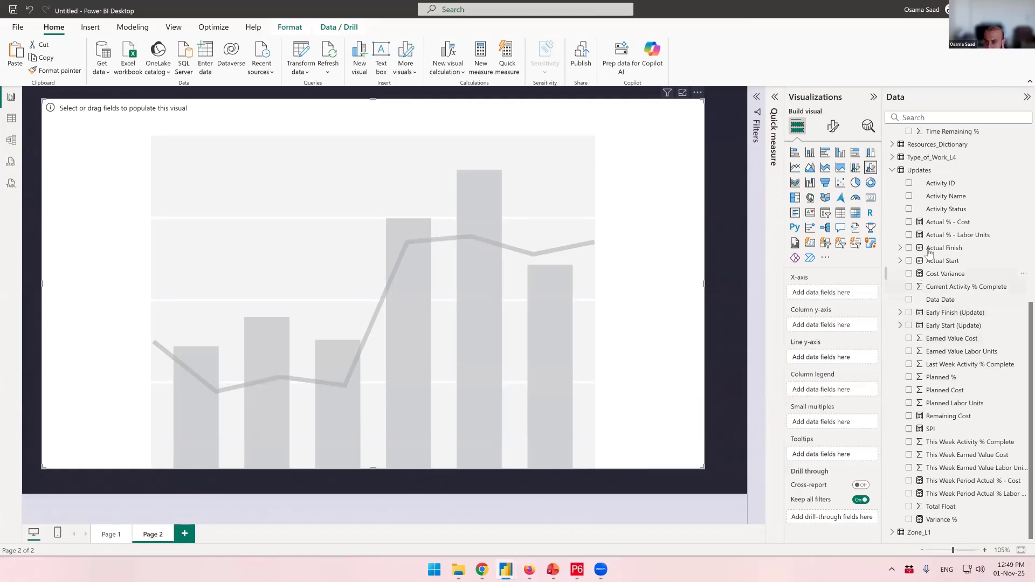
- Add Data Date from the Data_Date_Calendar table to the chart's X-axis
{"action": "left_click", "coordinate": [893, 170]}
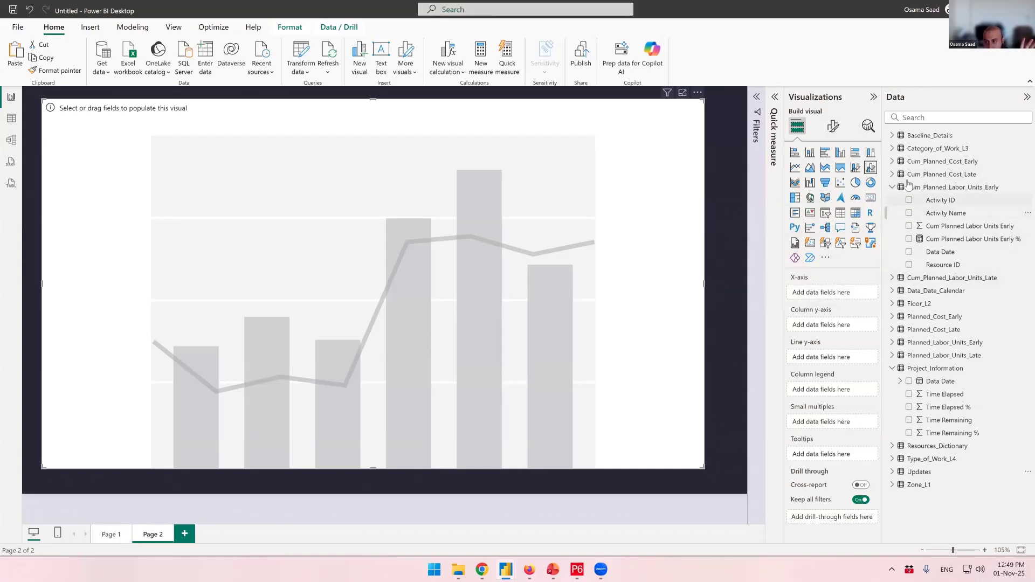
{"action": "left_click", "coordinate": [893, 187]}
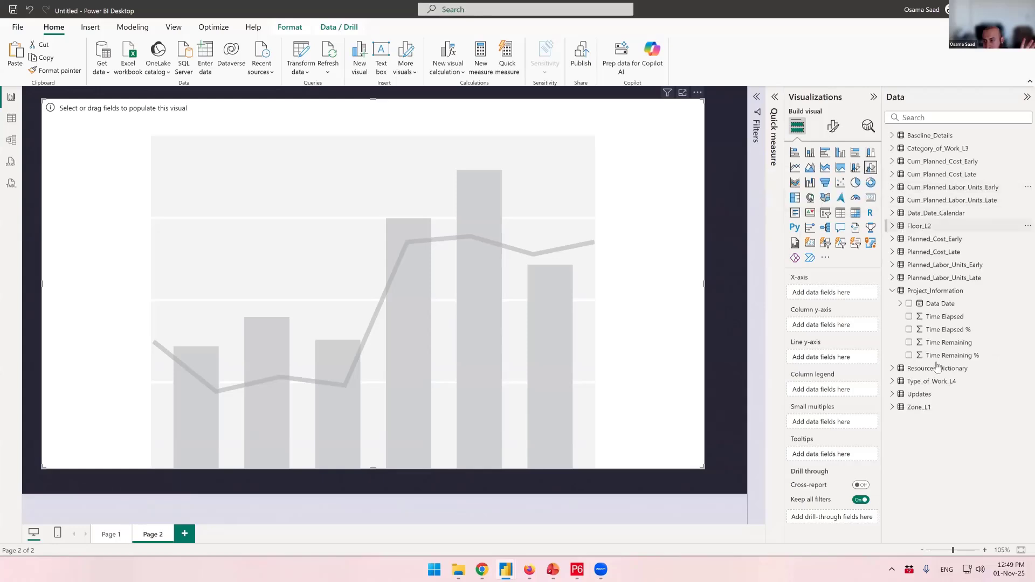
{"action": "left_click", "coordinate": [894, 292]}
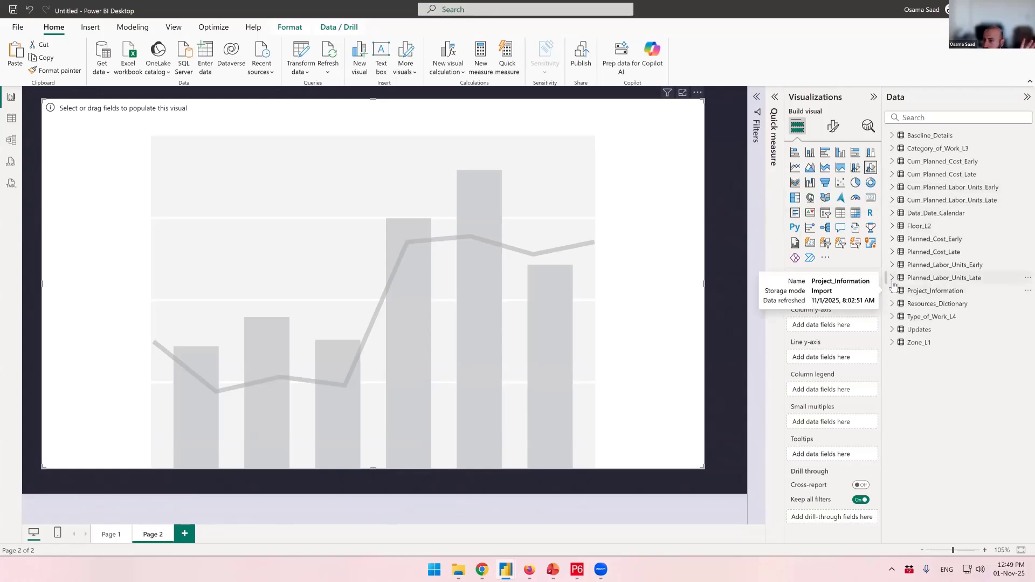
{"action": "left_click", "coordinate": [893, 214]}
{"action": "left_click_drag", "start_coordinate": [941, 226], "coordinate": [817, 299]}
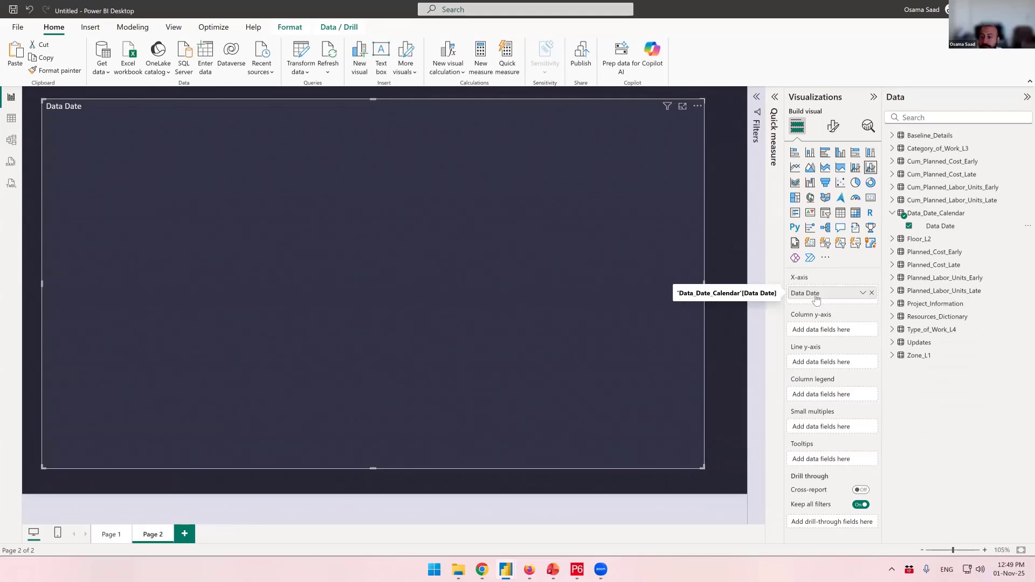
- Add Planned Cost Early % from the Planned_Cost_Early table to the chart's column y-axis
{"action": "left_click", "coordinate": [892, 214]}
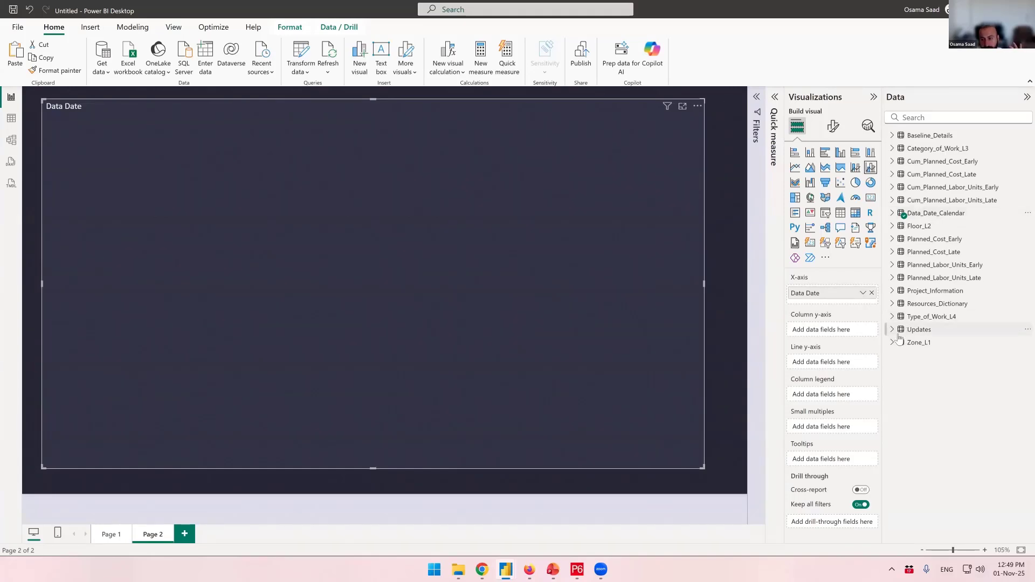
{"action": "left_click", "coordinate": [899, 334]}
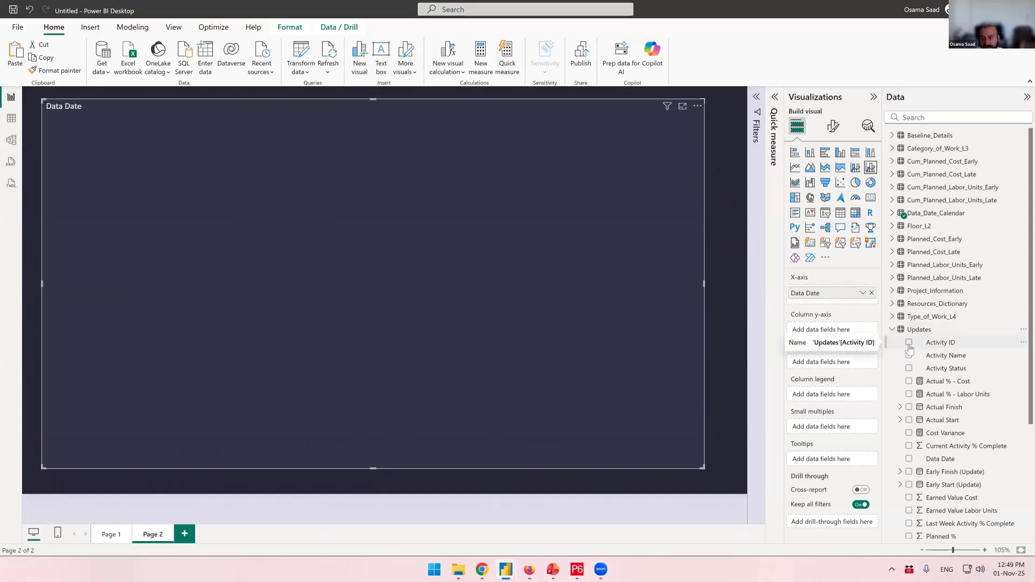
{"action": "left_click", "coordinate": [895, 330]}
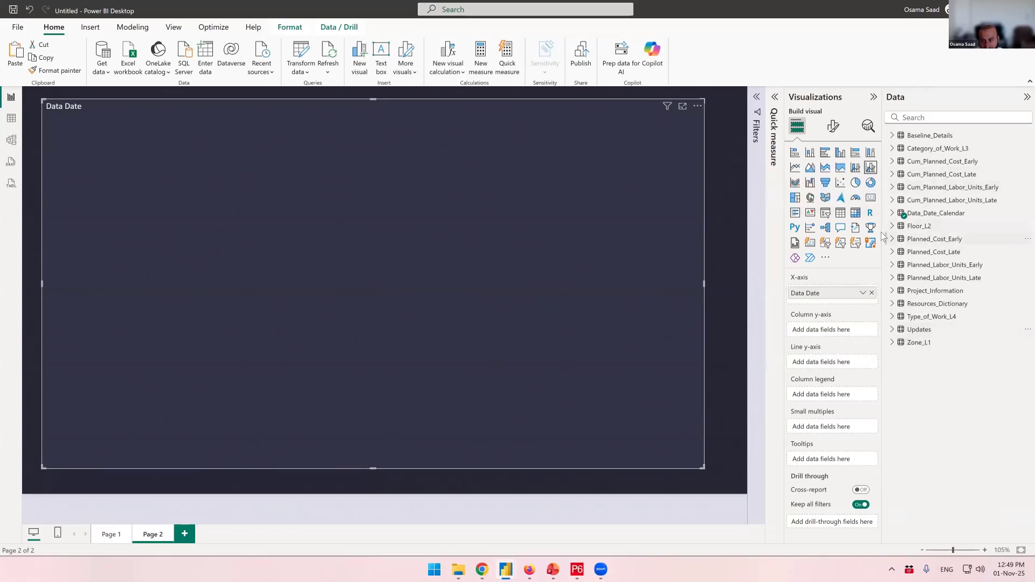
{"action": "left_click", "coordinate": [959, 242]}
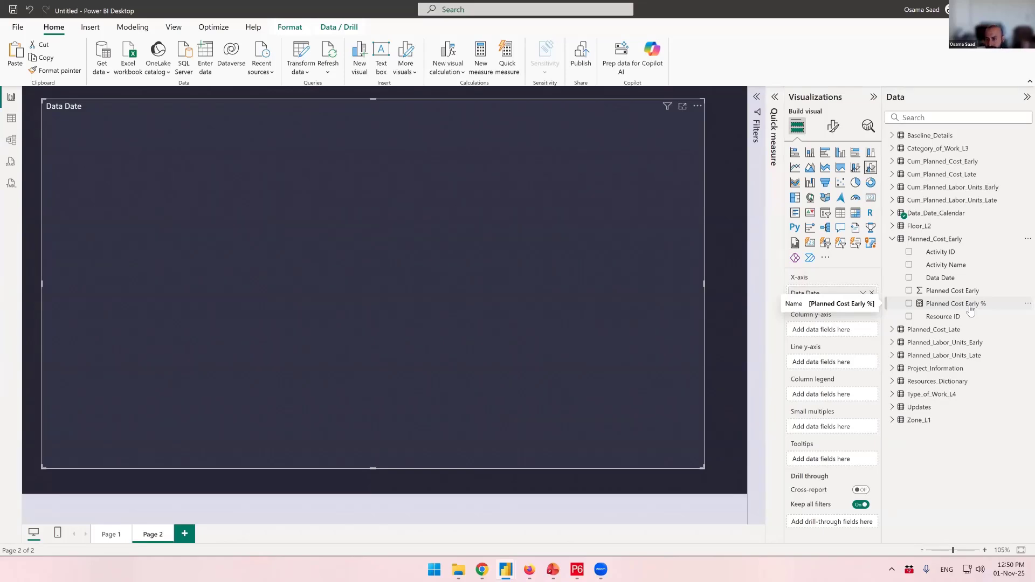
{"action": "left_click_drag", "start_coordinate": [971, 309], "coordinate": [831, 334]}
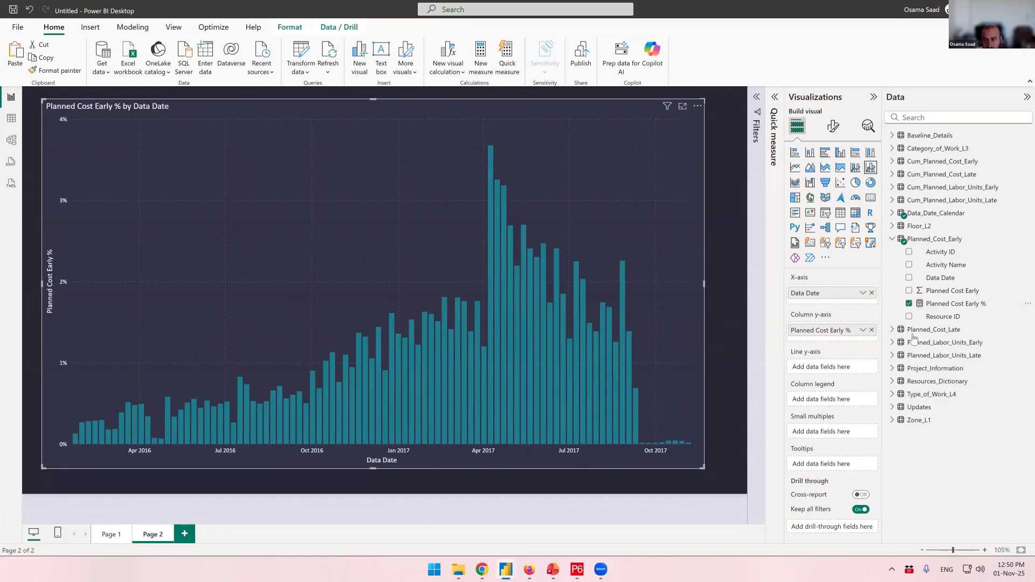
- Add Planned Cost Late % from the Planned_Cost_Late table to the column y-axis
{"action": "left_click", "coordinate": [892, 239]}
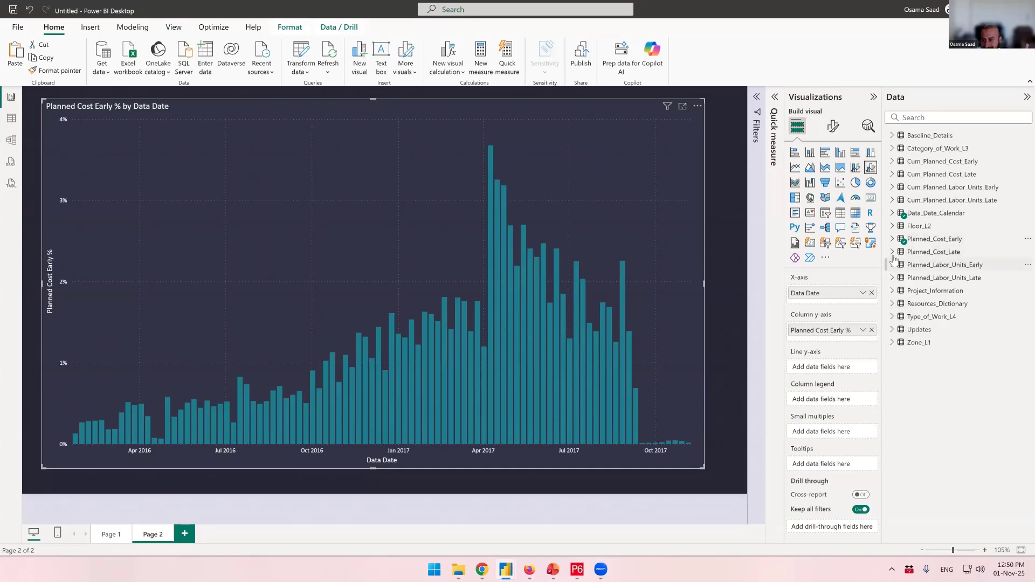
{"action": "left_click", "coordinate": [893, 251]}
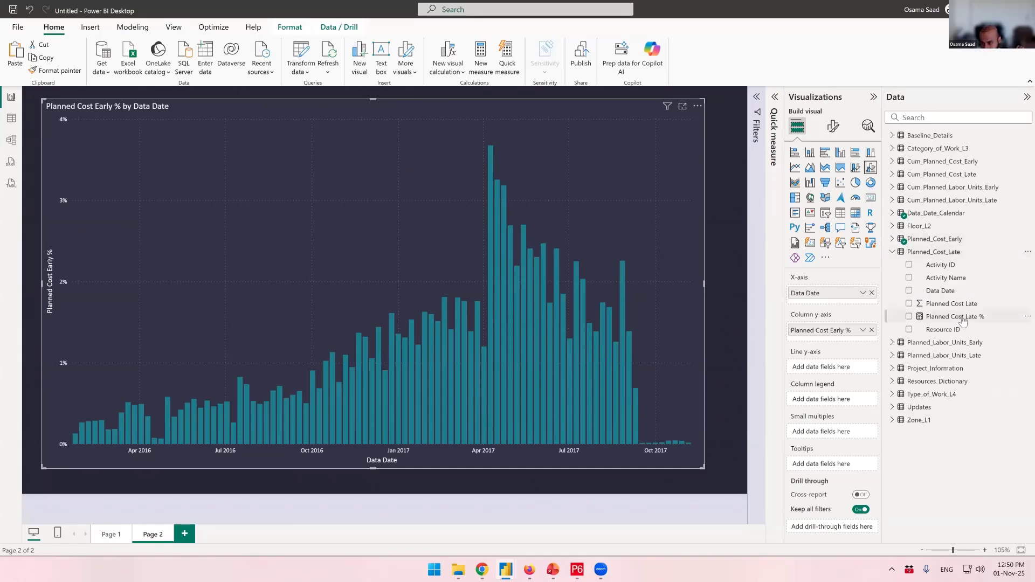
{"action": "left_click_drag", "start_coordinate": [963, 321], "coordinate": [851, 342]}
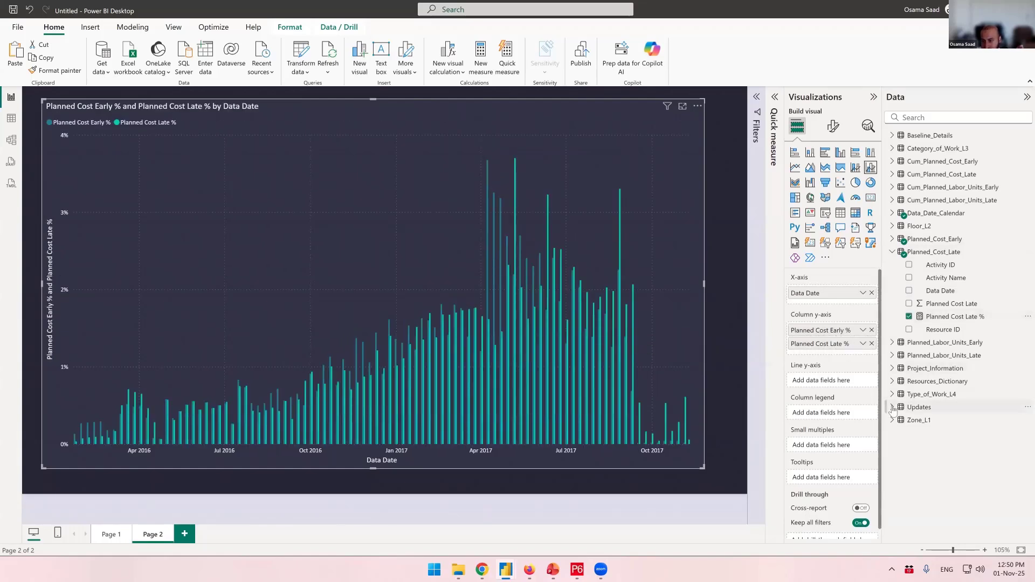
- Add the This Week Period Actual % - Cost measure from the Updates table to the column y-axis
{"action": "left_click", "coordinate": [892, 408]}
{"action": "scroll", "coordinate": [933, 426], "scroll_direction": "down", "scroll_amount": 3}
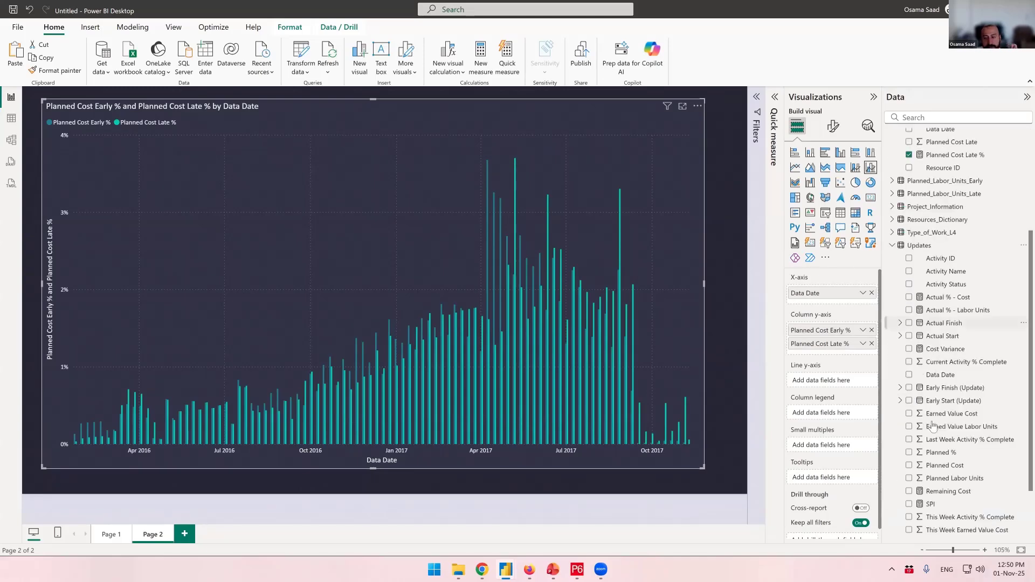
{"action": "scroll", "coordinate": [934, 434], "scroll_direction": "down", "scroll_amount": 3}
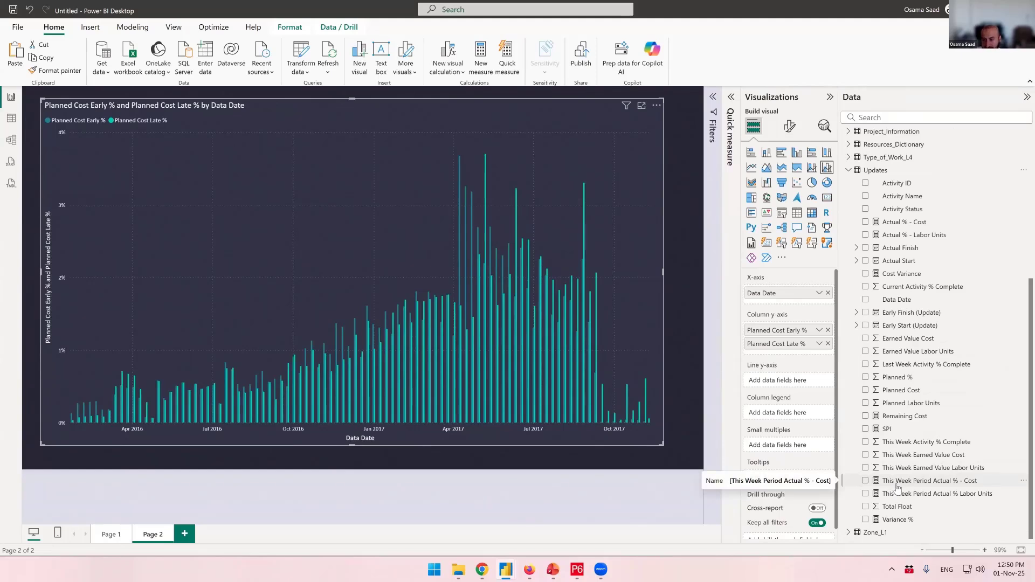
{"action": "left_click", "coordinate": [953, 487]}
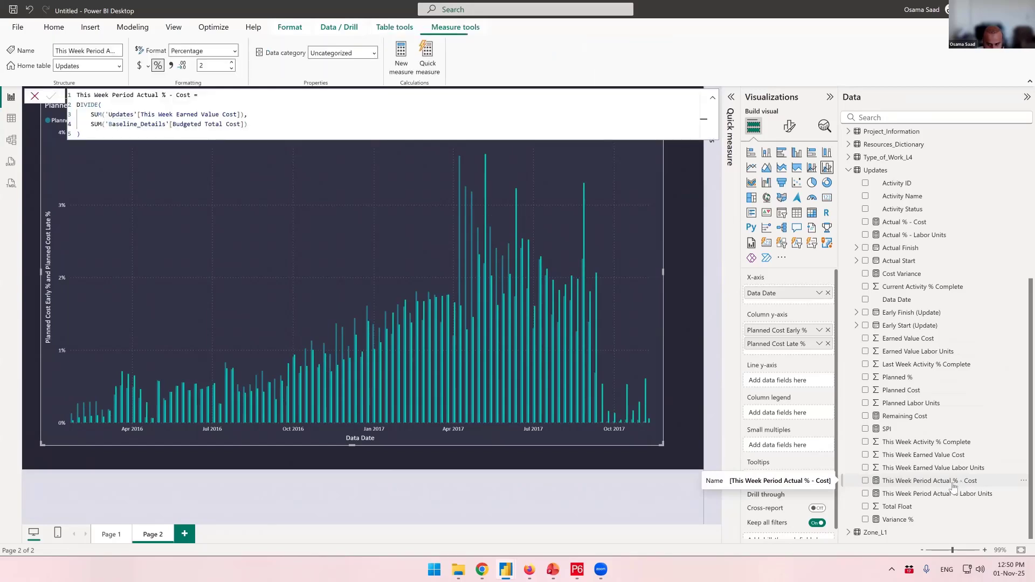
{"action": "left_click_drag", "start_coordinate": [953, 487], "coordinate": [806, 354]}
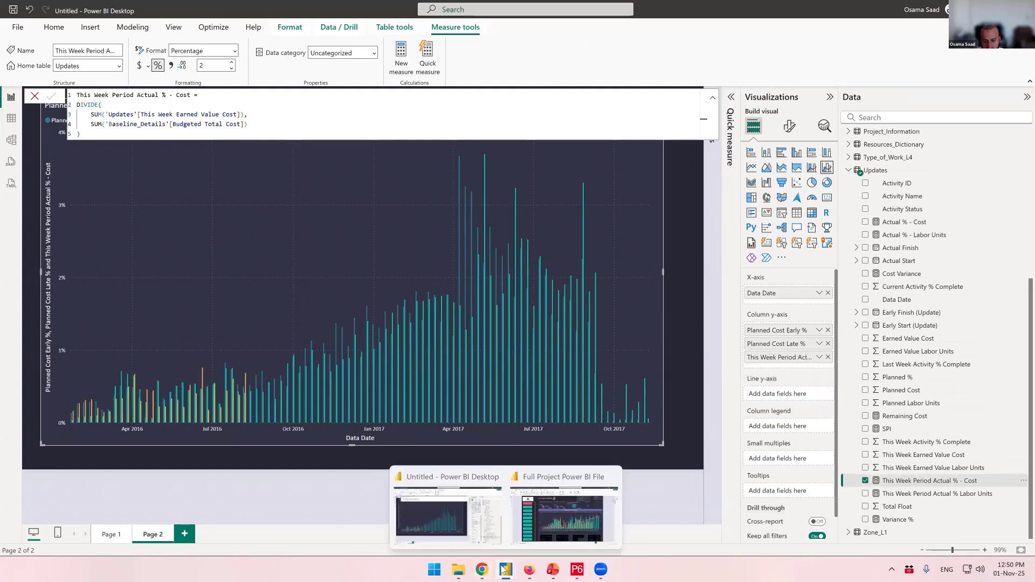
- Switch to the Full Project Database workbook and examine the earned value columns on the Updates sheet
{"action": "left_click", "coordinate": [460, 569]}
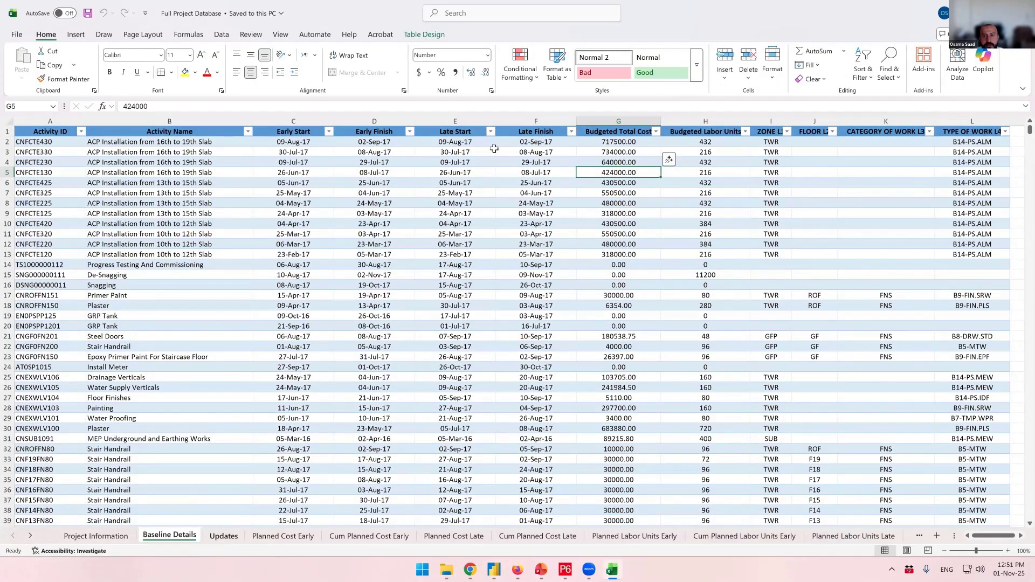
{"action": "key", "text": "ctrl+Page_Down"}
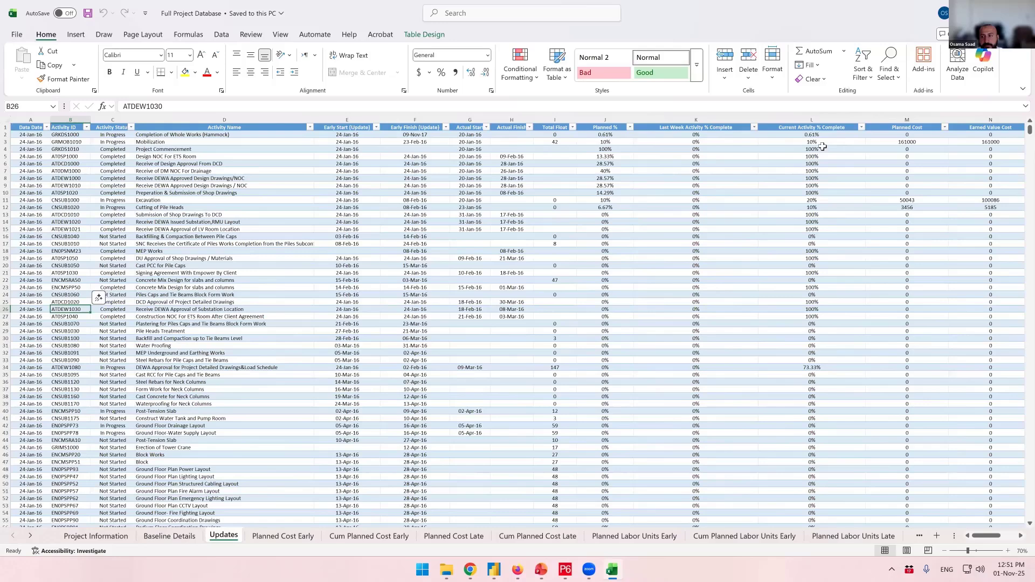
{"action": "scroll", "coordinate": [963, 149], "scroll_direction": "right", "scroll_amount": 3}
{"action": "left_click", "coordinate": [963, 149]}
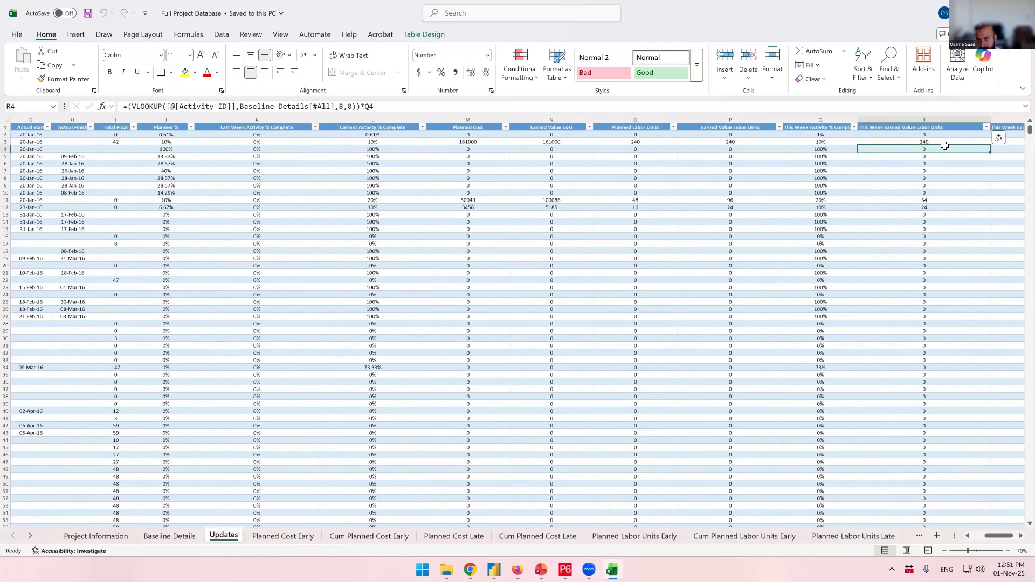
{"action": "key", "text": "Right"}
- Inspect the formulas in the This Week Activity % Complete column, then return to the Power BI report
{"action": "left_click", "coordinate": [738, 121]}
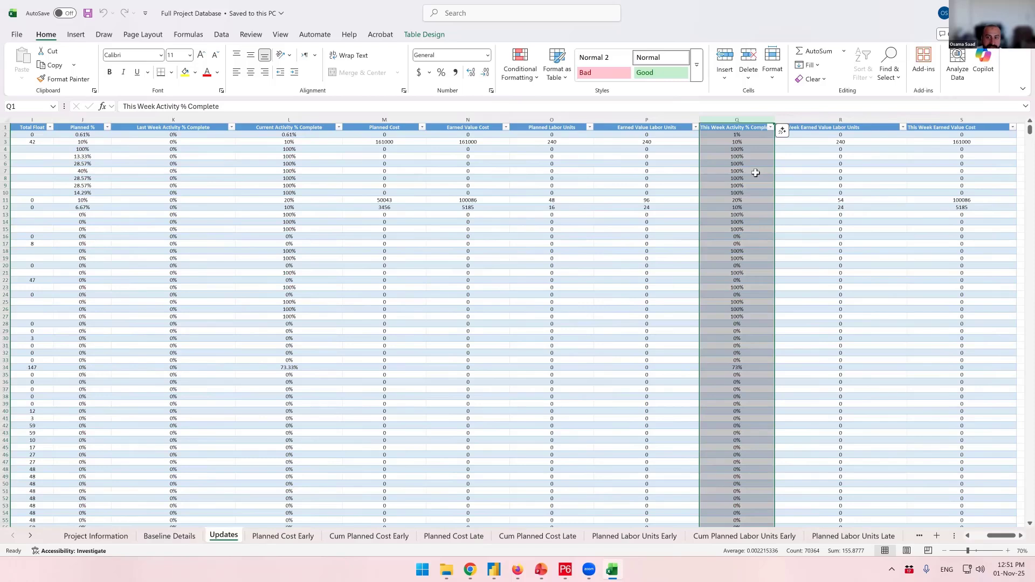
{"action": "left_click", "coordinate": [745, 137]}
{"action": "left_click", "coordinate": [746, 142]}
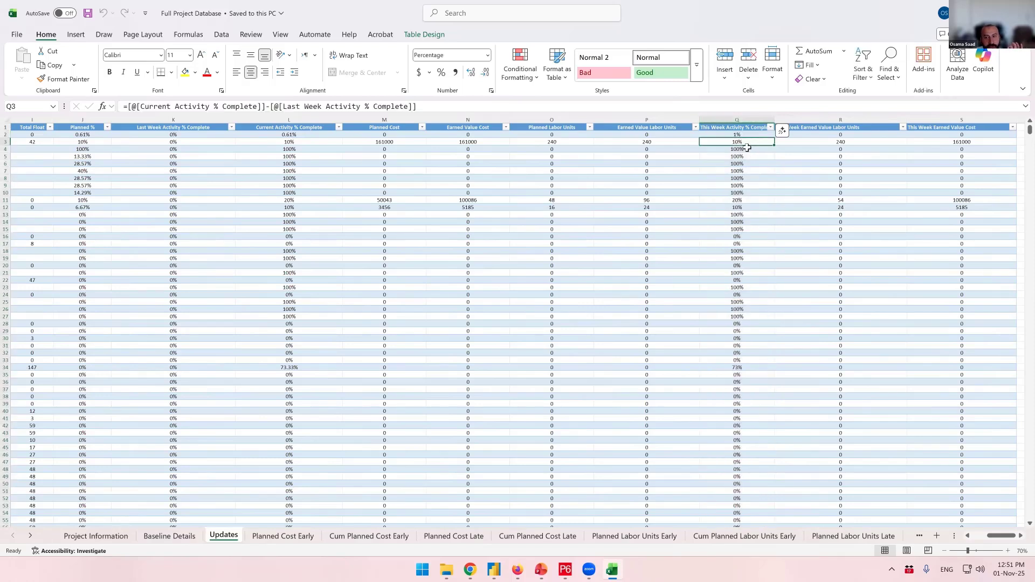
{"action": "left_click", "coordinate": [752, 185]}
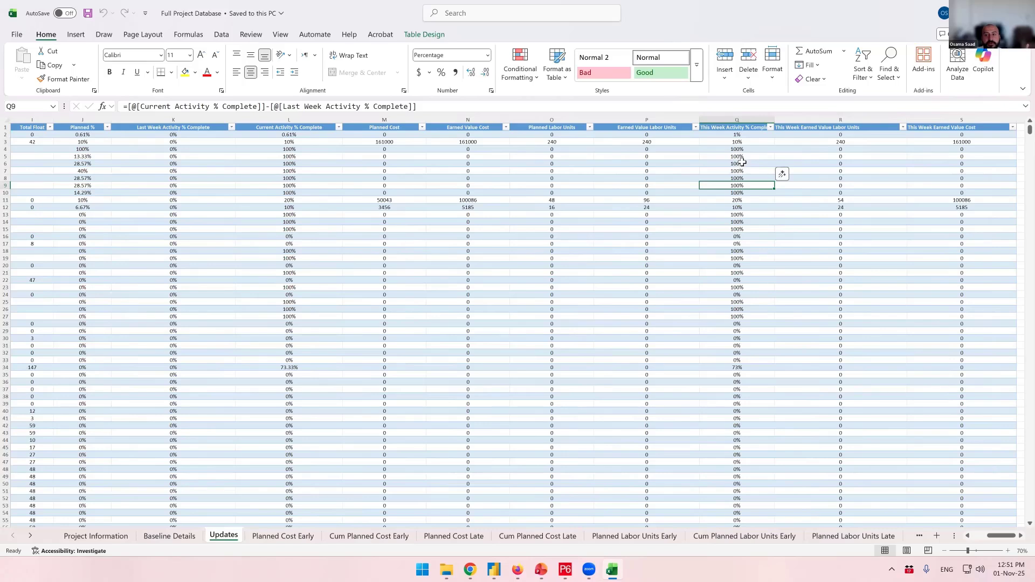
{"action": "left_click_drag", "start_coordinate": [742, 162], "coordinate": [743, 217]}
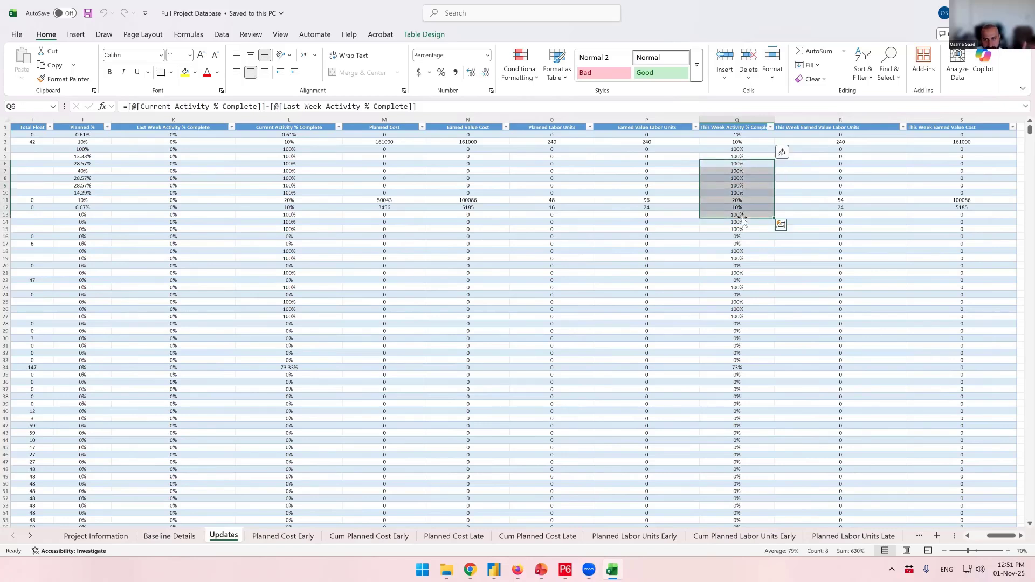
{"action": "left_click", "coordinate": [750, 164]}
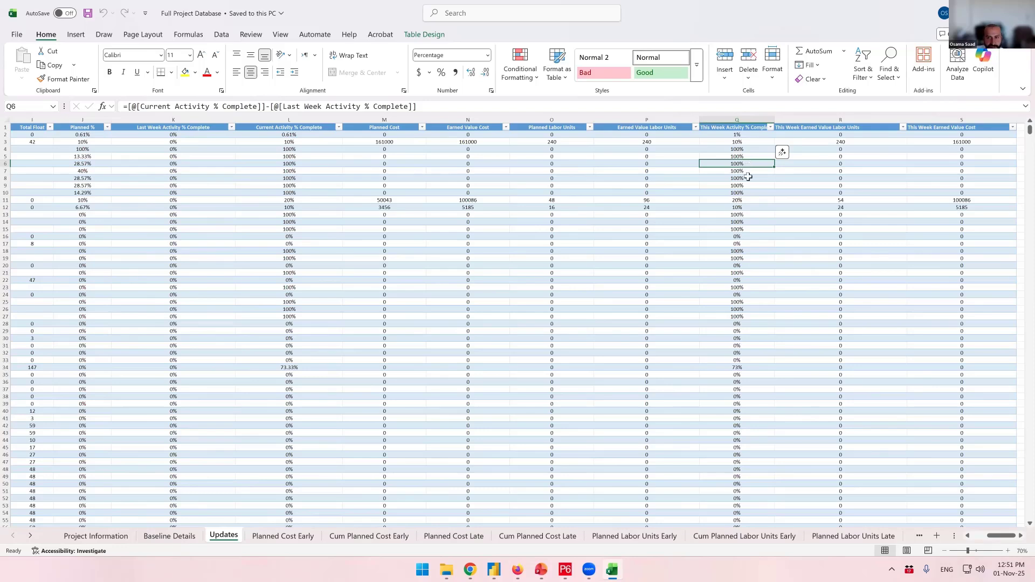
{"action": "key", "text": "Down"}
{"action": "key", "text": "Down"}
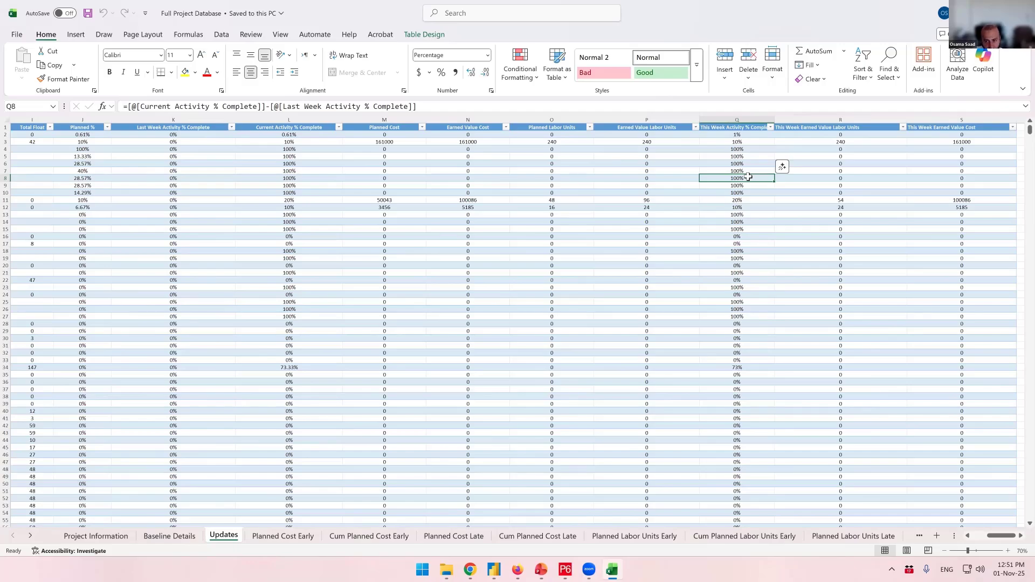
{"action": "left_click", "coordinate": [750, 221]}
{"action": "key", "text": "alt+Tab"}
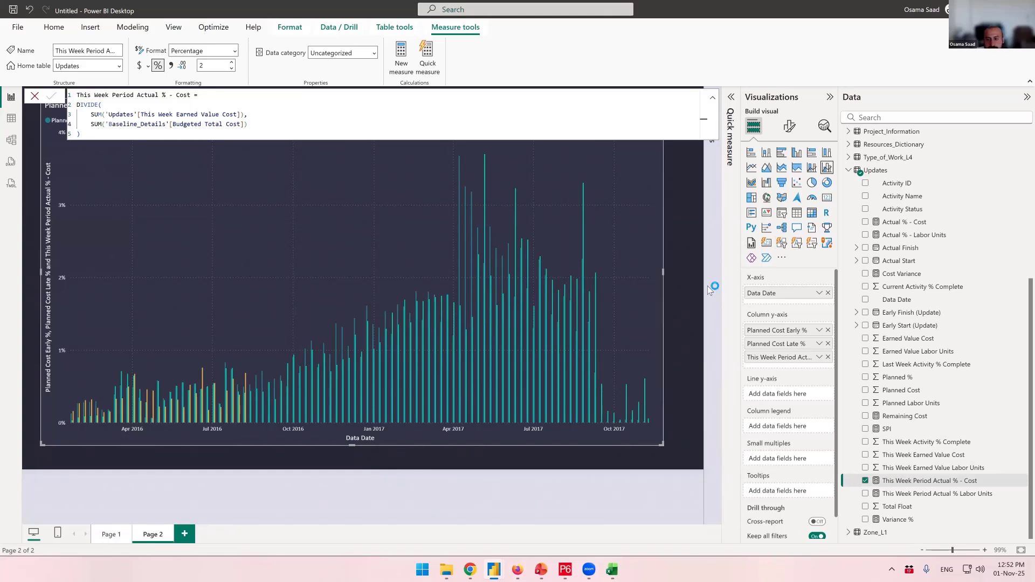
- Add Cum Planned Cost Early % from the Cum_Planned_Cost_Early table to the chart's line y-axis
{"action": "left_click", "coordinate": [683, 284]}
{"action": "left_click", "coordinate": [657, 251]}
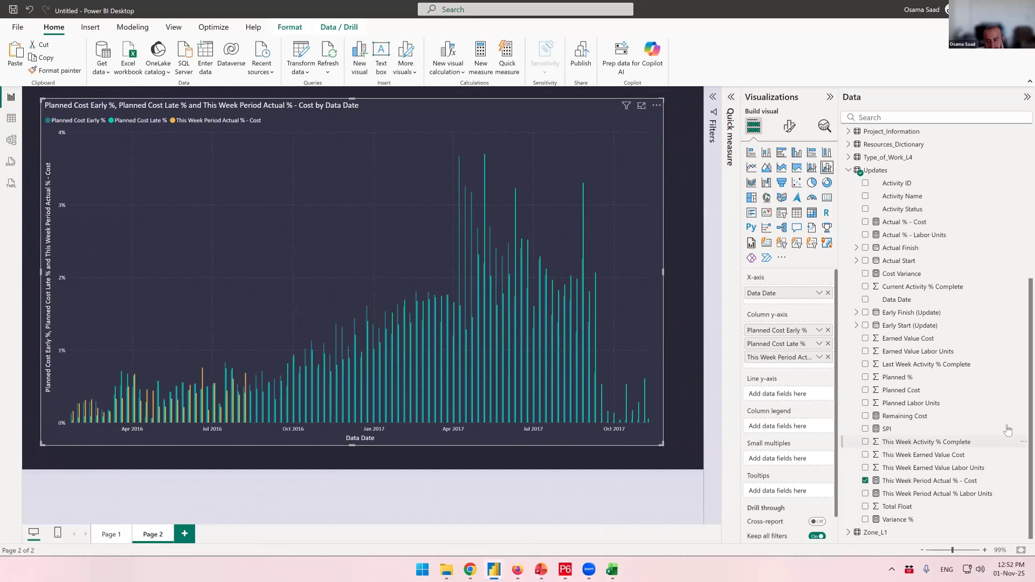
{"action": "left_click", "coordinate": [849, 170]}
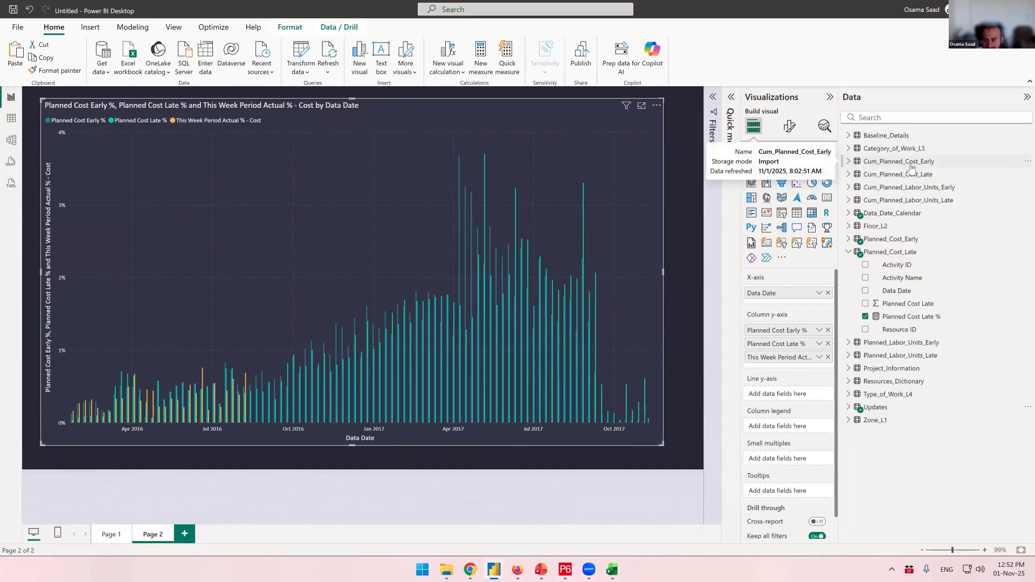
{"action": "left_click", "coordinate": [849, 162]}
{"action": "left_click_drag", "start_coordinate": [946, 215], "coordinate": [787, 394]}
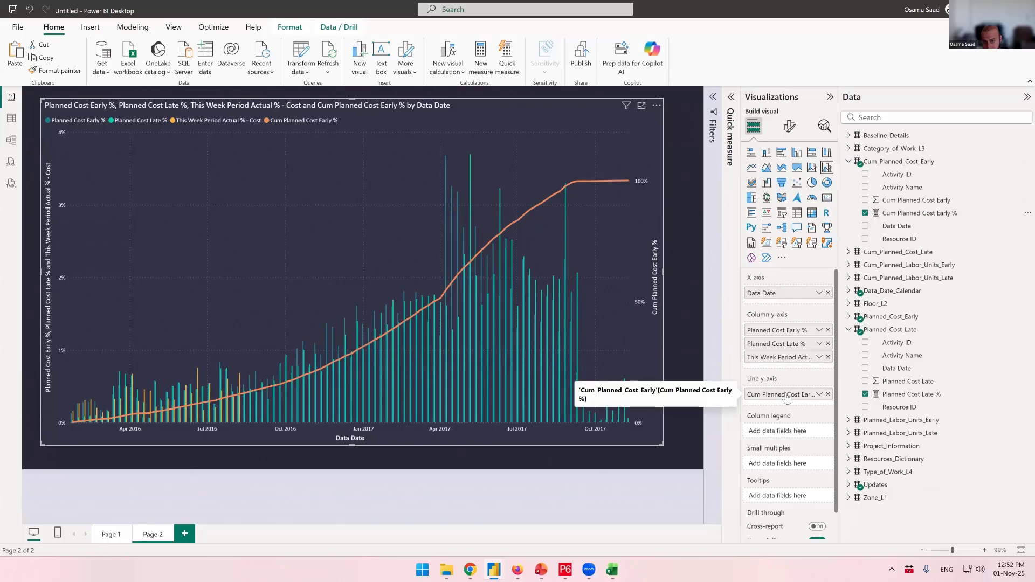
- Add Cum Planned Cost Late % from the Cum_Planned_Cost_Late table to the line y-axis
{"action": "left_click", "coordinate": [849, 161]}
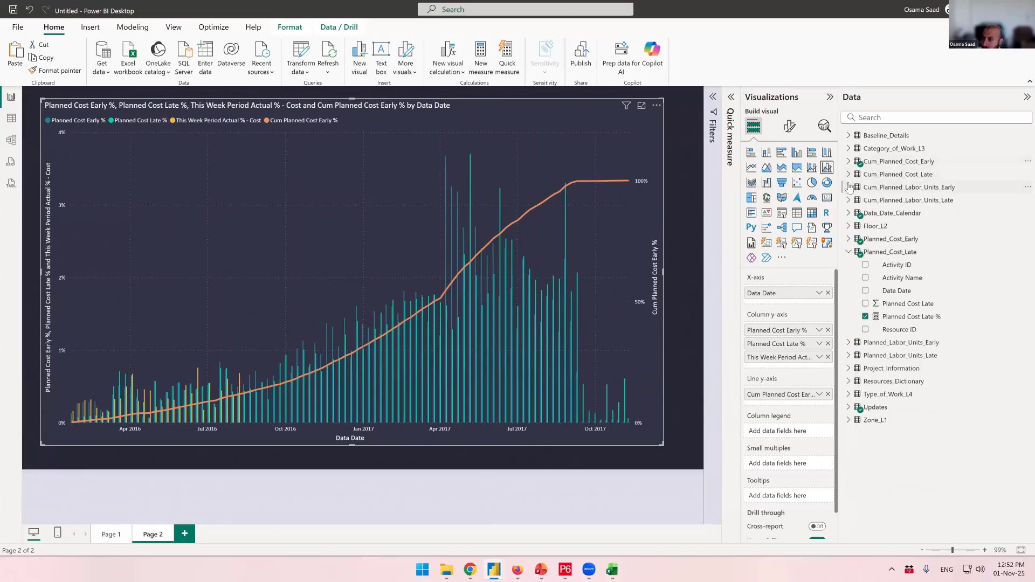
{"action": "left_click", "coordinate": [849, 174]}
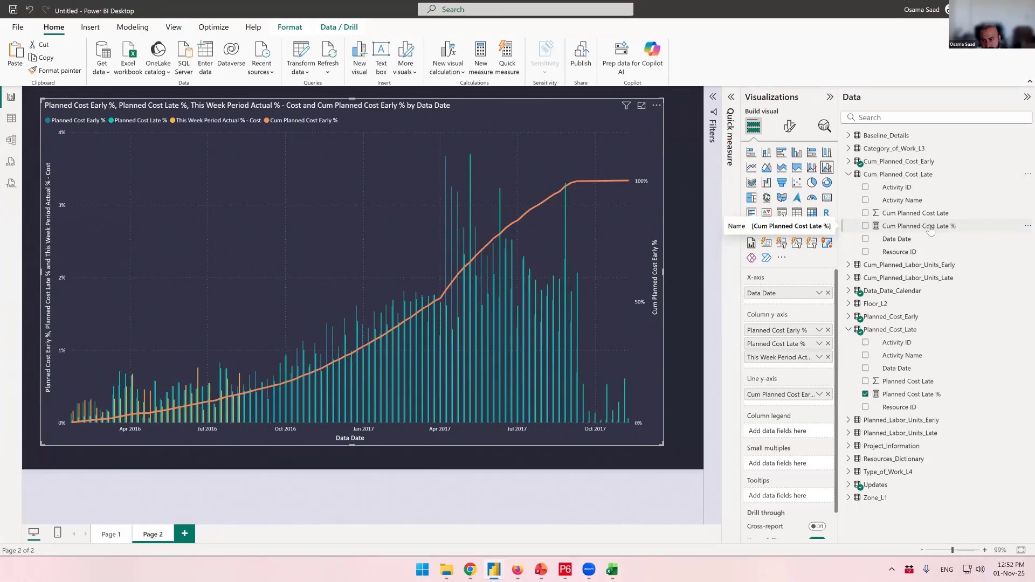
{"action": "left_click_drag", "start_coordinate": [932, 229], "coordinate": [804, 405]}
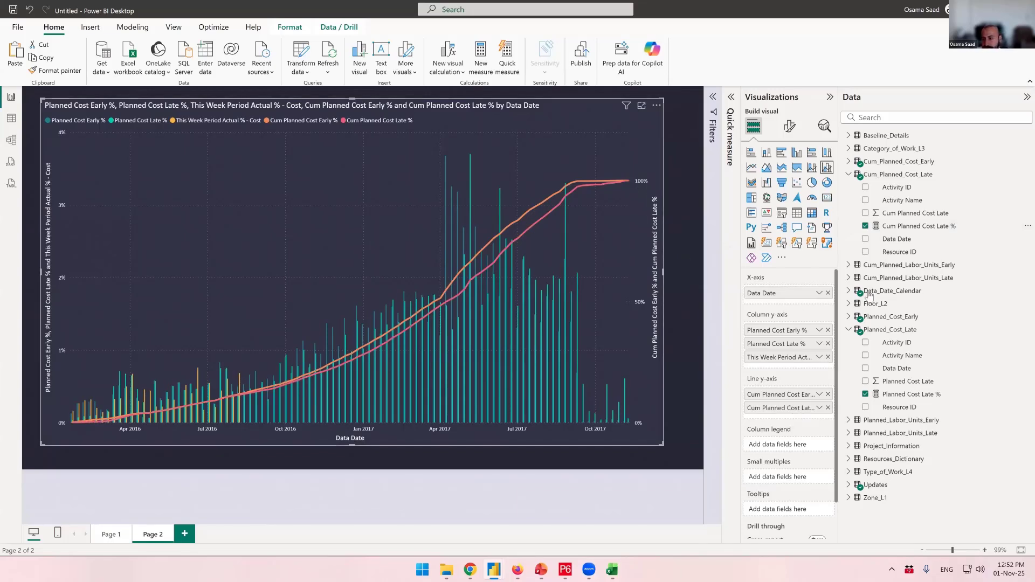
- Open the Actual % - Cost measure in the Updates table to inspect its DAX formula
{"action": "left_click", "coordinate": [849, 484]}
{"action": "scroll", "coordinate": [895, 424], "scroll_direction": "down", "scroll_amount": 3}
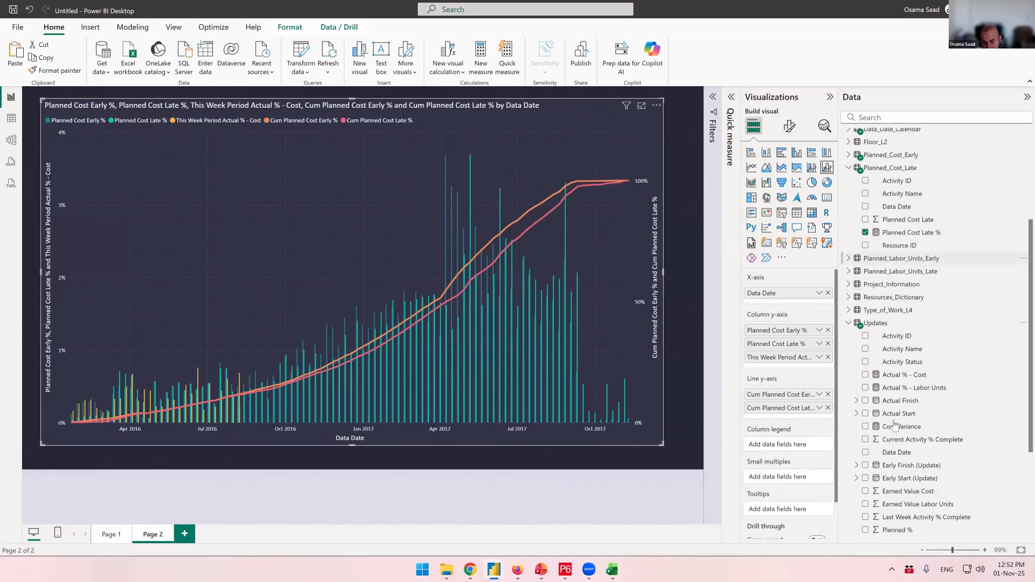
{"action": "scroll", "coordinate": [895, 424], "scroll_direction": "down", "scroll_amount": 2}
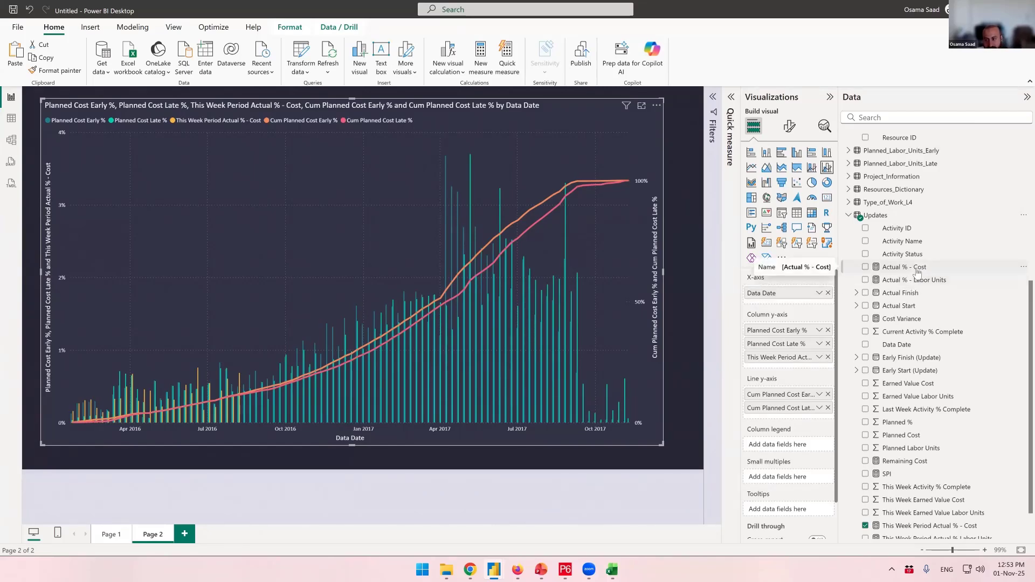
{"action": "left_click", "coordinate": [916, 269]}
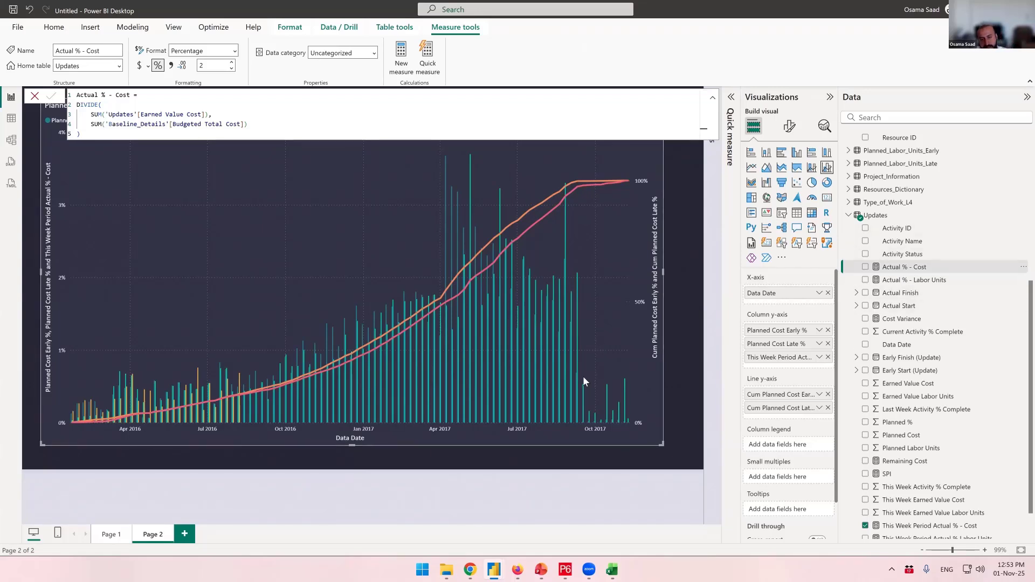
- On Page 1, select the labor units gauge and inspect the Actual % - Labor Units measure formula
{"action": "left_click", "coordinate": [111, 534]}
{"action": "left_click", "coordinate": [344, 219]}
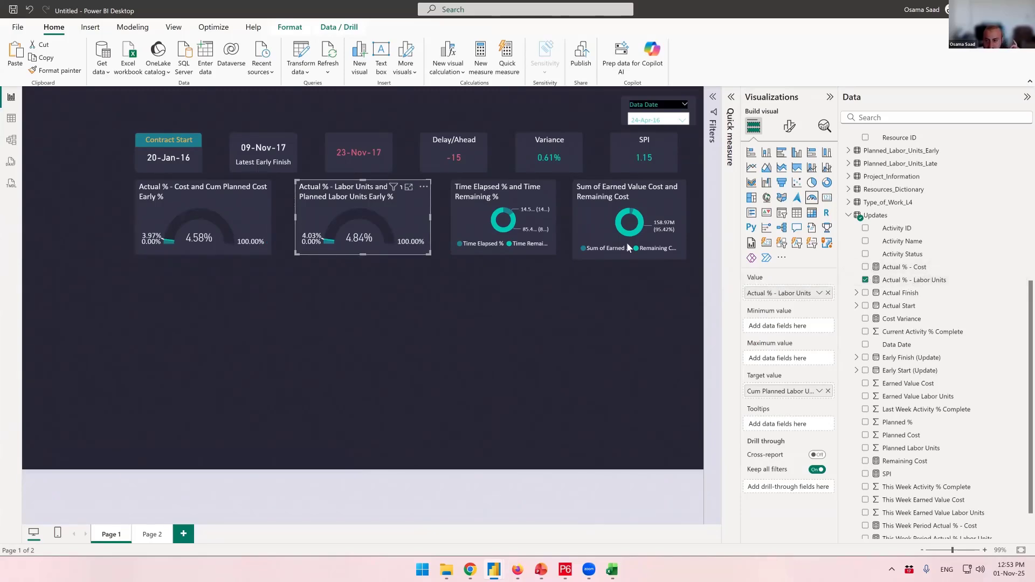
{"action": "left_click", "coordinate": [928, 281]}
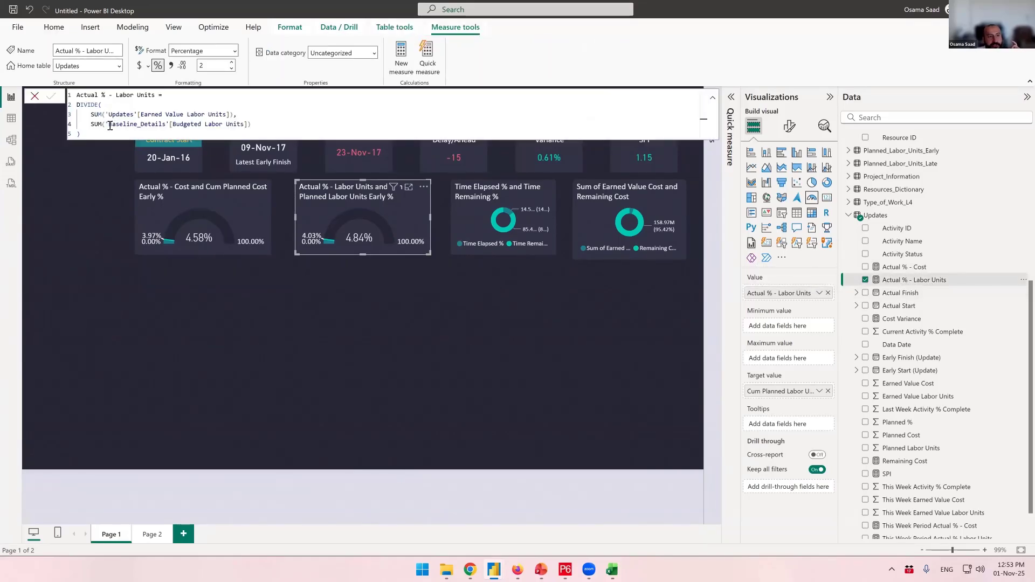
{"action": "left_click_drag", "start_coordinate": [134, 114], "coordinate": [231, 112]}
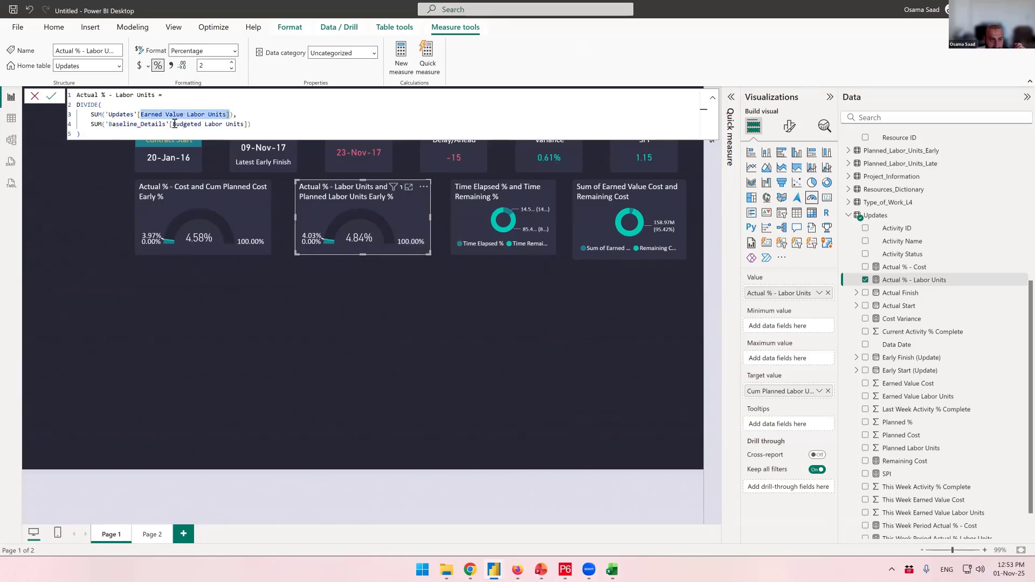
{"action": "left_click_drag", "start_coordinate": [173, 123], "coordinate": [245, 123]}
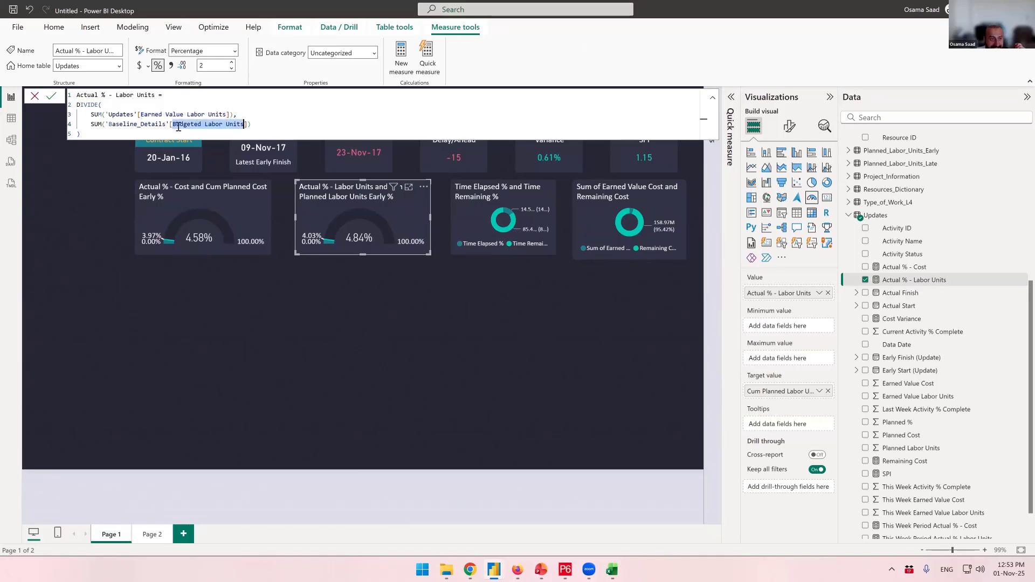
{"action": "left_click", "coordinate": [140, 126]}
{"action": "left_click", "coordinate": [188, 123]}
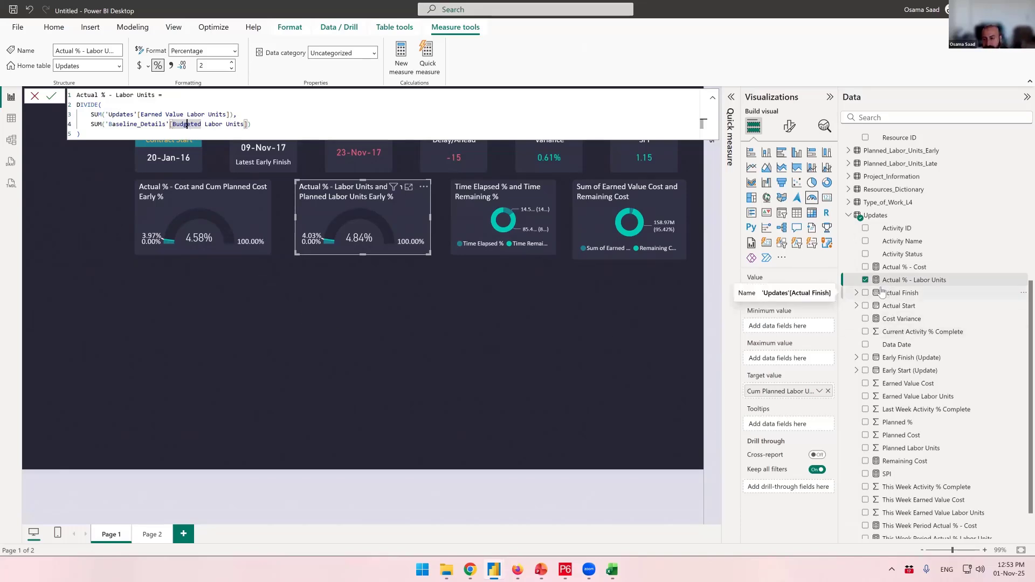
{"action": "left_click", "coordinate": [299, 397]}
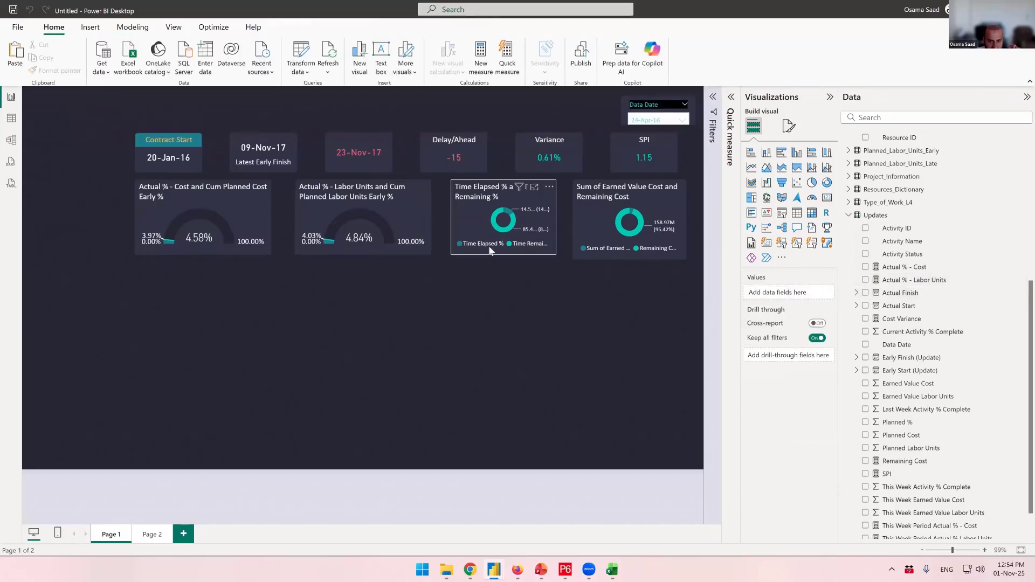
- Switch to the Full Project Power BI File report to view its progress curve, then return
{"action": "mouse_move", "coordinate": [494, 570]}
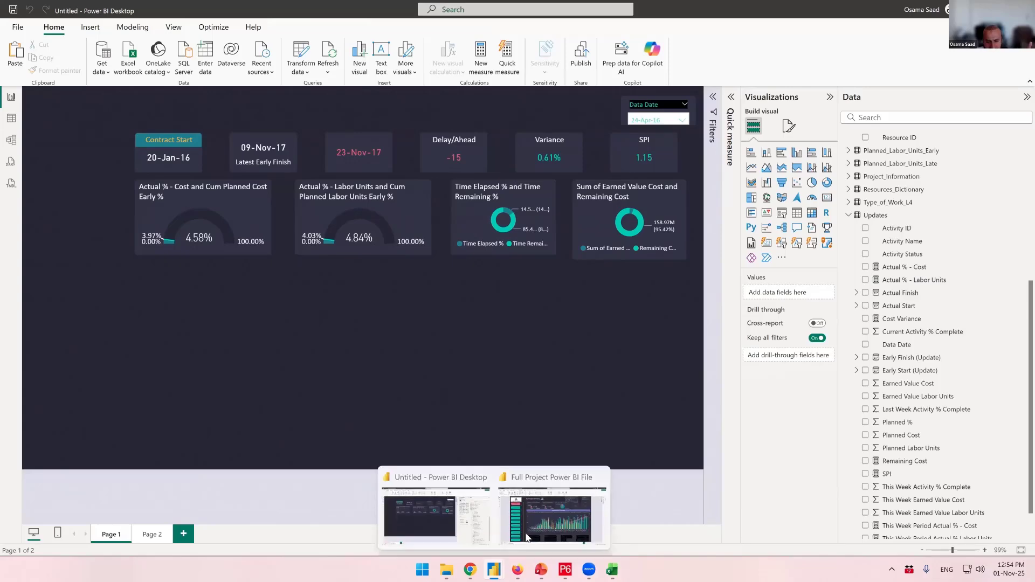
{"action": "left_click", "coordinate": [527, 535]}
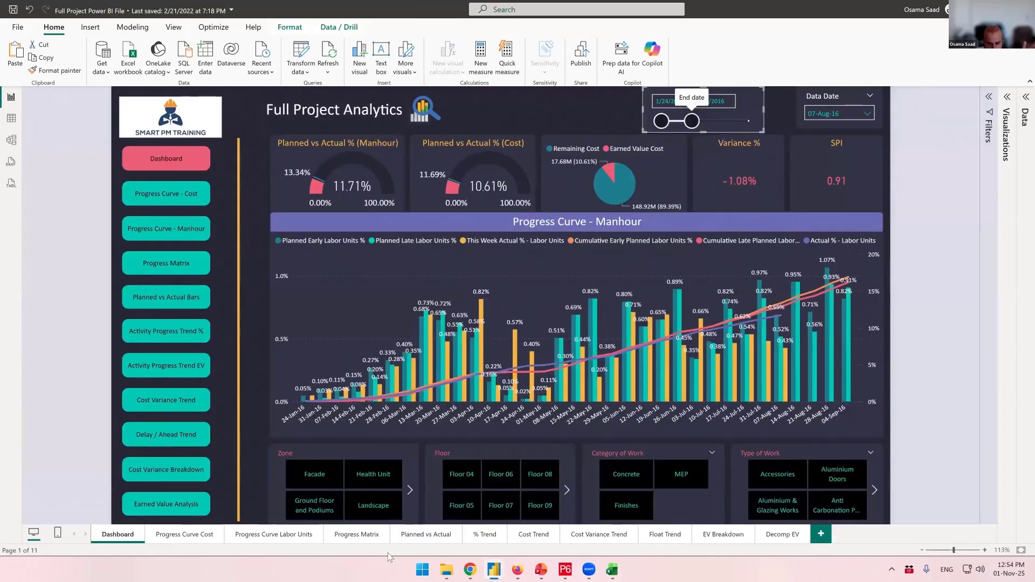
{"action": "mouse_move", "coordinate": [494, 570]}
{"action": "left_click", "coordinate": [442, 519]}
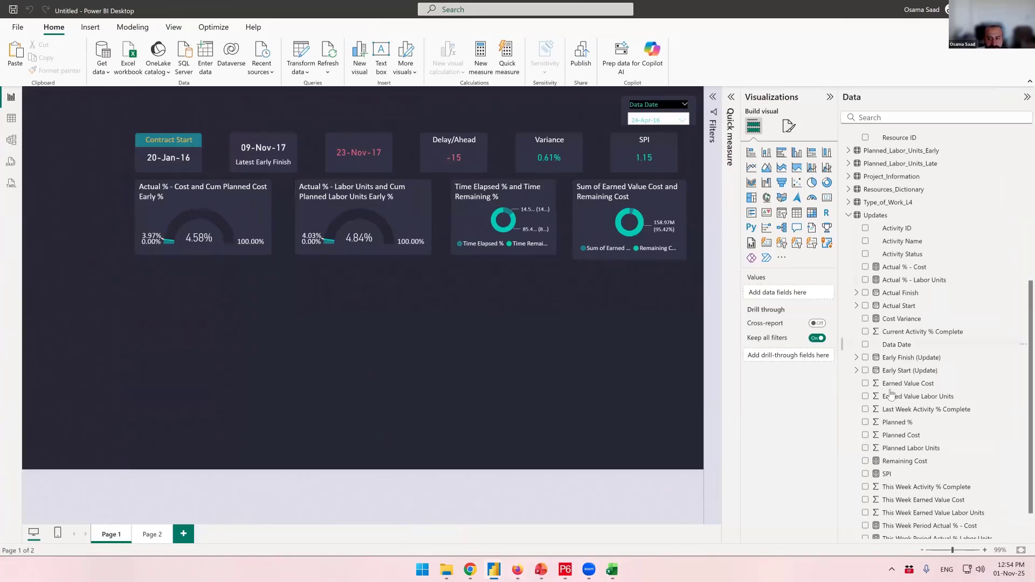
- On Page 2, add the Actual % - Cost measure to the combo chart's line y-axis
{"action": "left_click", "coordinate": [908, 273]}
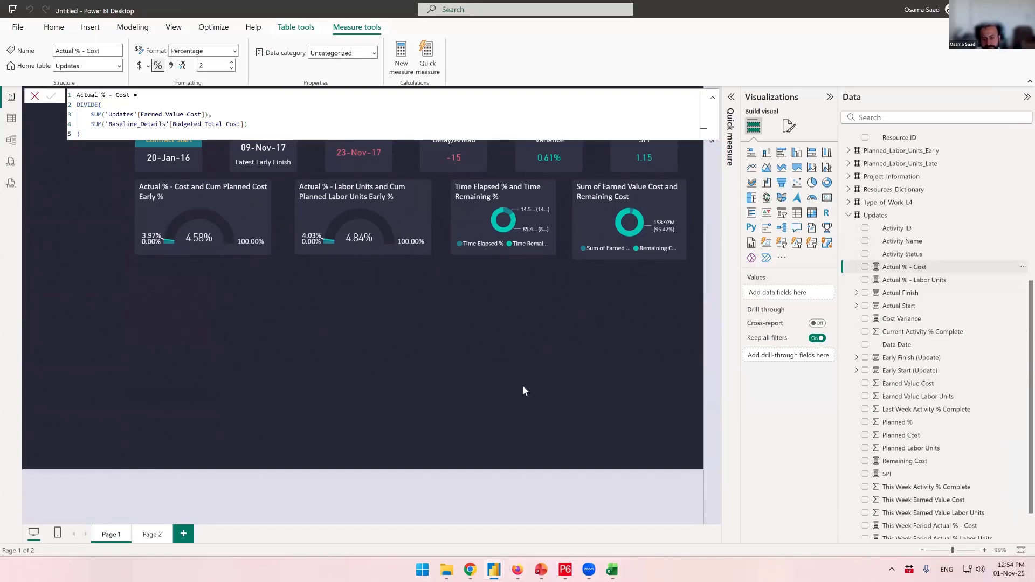
{"action": "left_click", "coordinate": [437, 394]}
{"action": "left_click", "coordinate": [152, 534]}
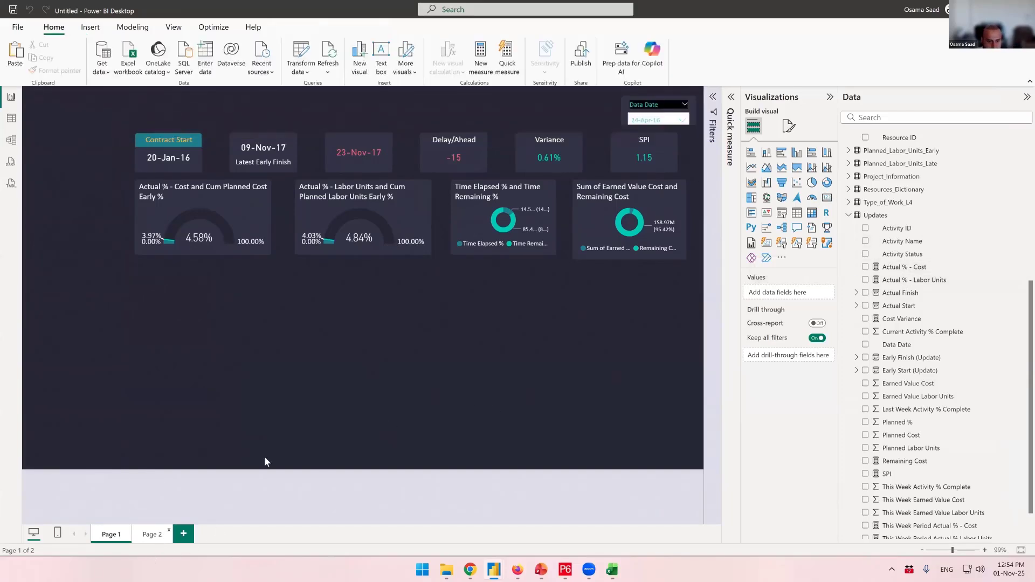
{"action": "left_click", "coordinate": [607, 292]}
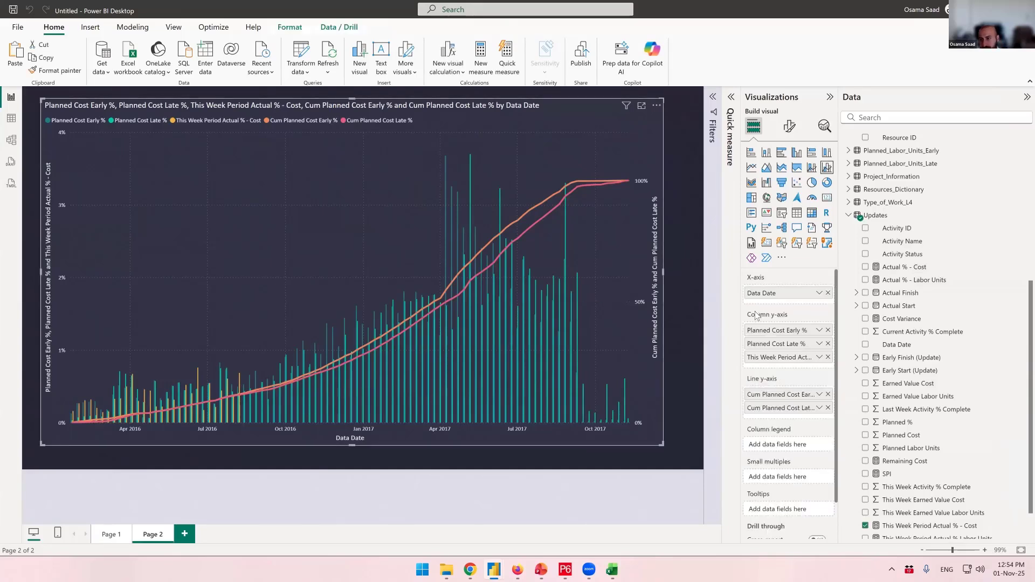
{"action": "left_click", "coordinate": [918, 267]}
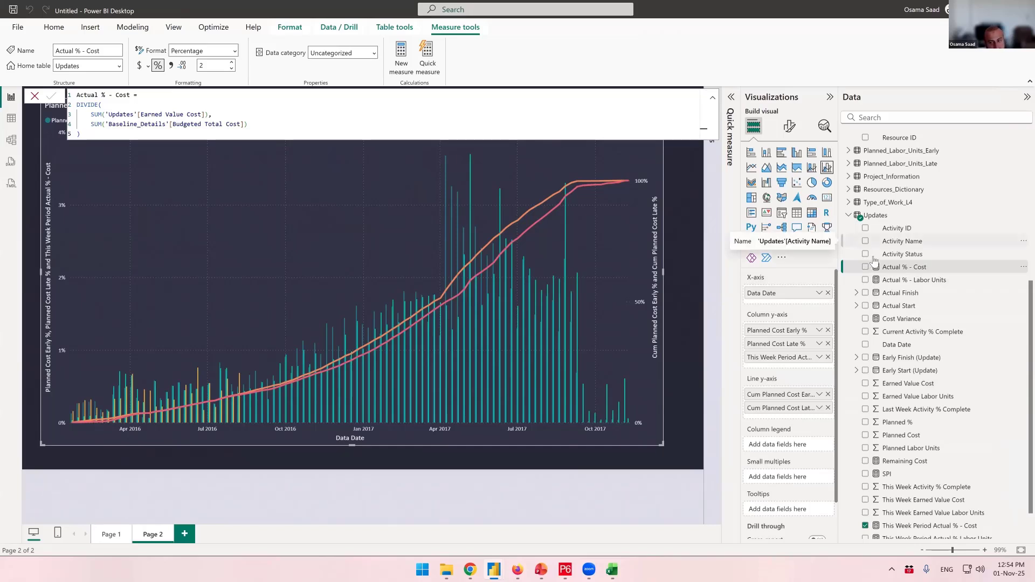
{"action": "left_click_drag", "start_coordinate": [913, 271], "coordinate": [782, 415]}
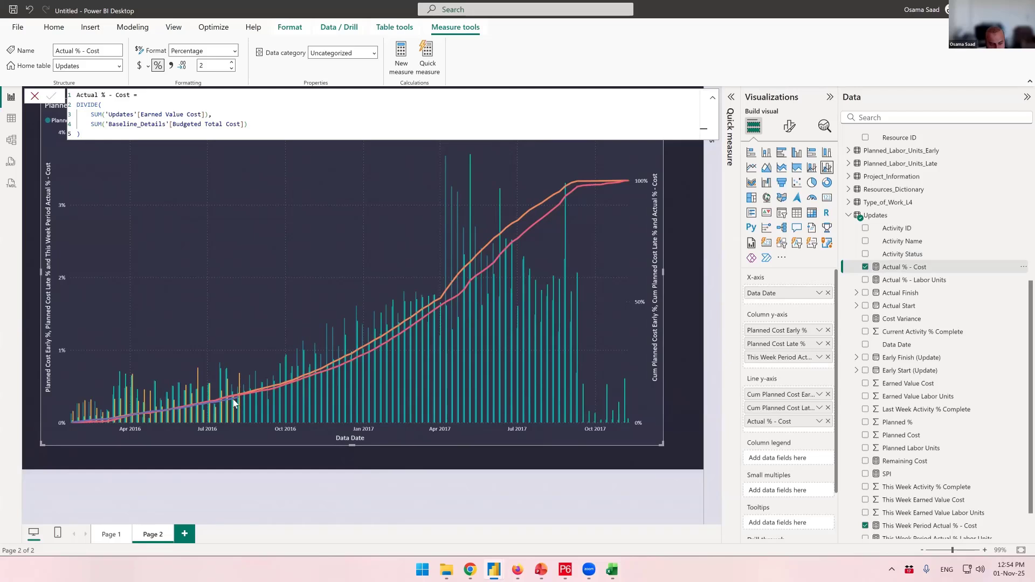
- Widen the chart slightly and set its X-axis type to Categorical in the visual format settings
{"action": "mouse_move", "coordinate": [234, 403]}
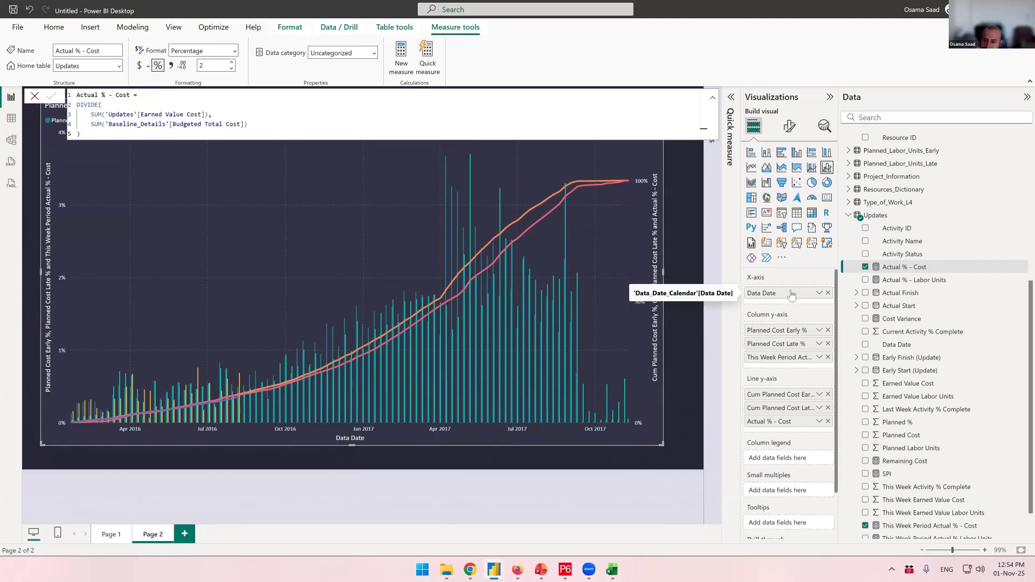
{"action": "scroll", "coordinate": [791, 294], "scroll_direction": "down", "scroll_amount": 2}
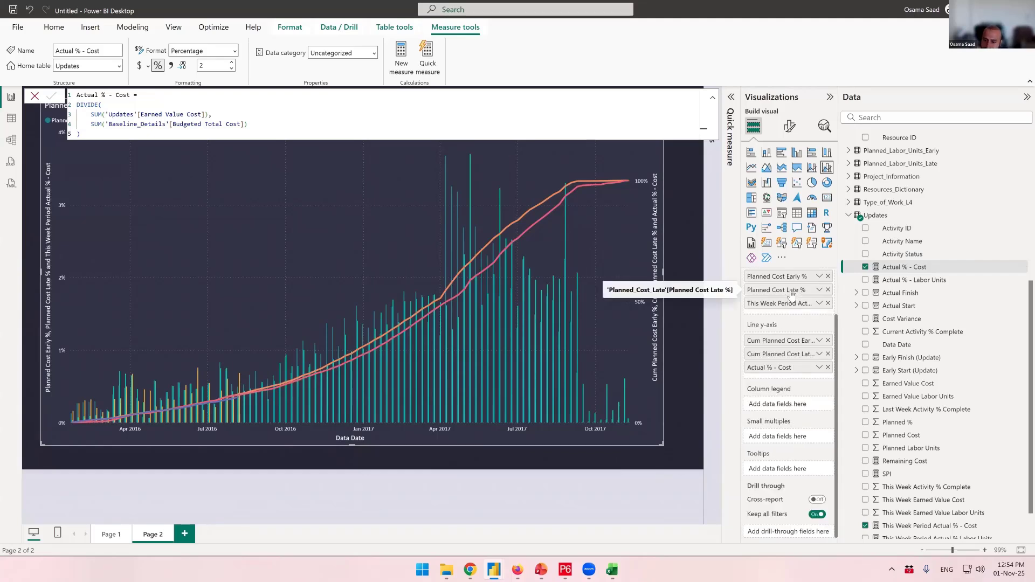
{"action": "left_click", "coordinate": [791, 126]}
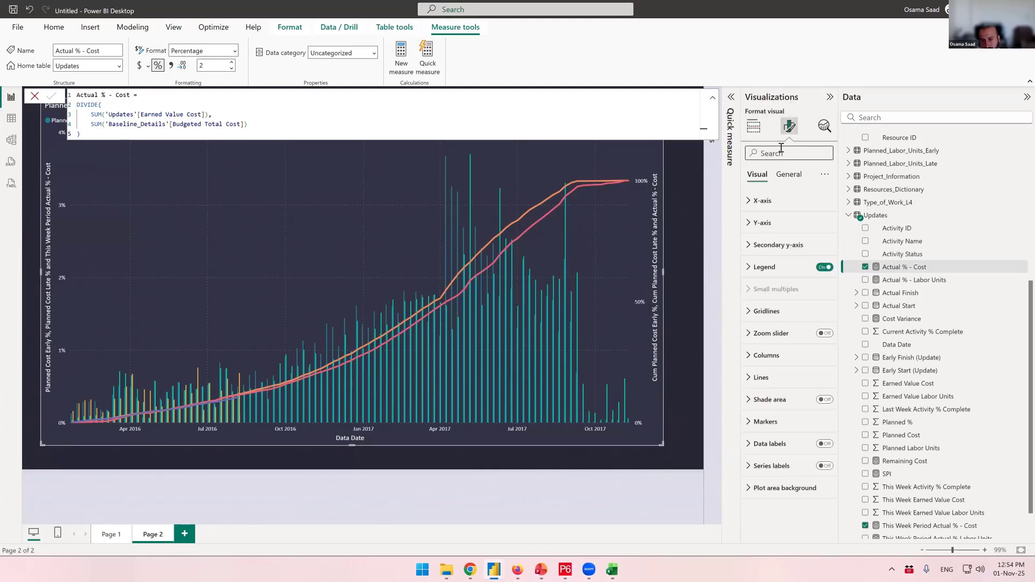
{"action": "left_click", "coordinate": [761, 201]}
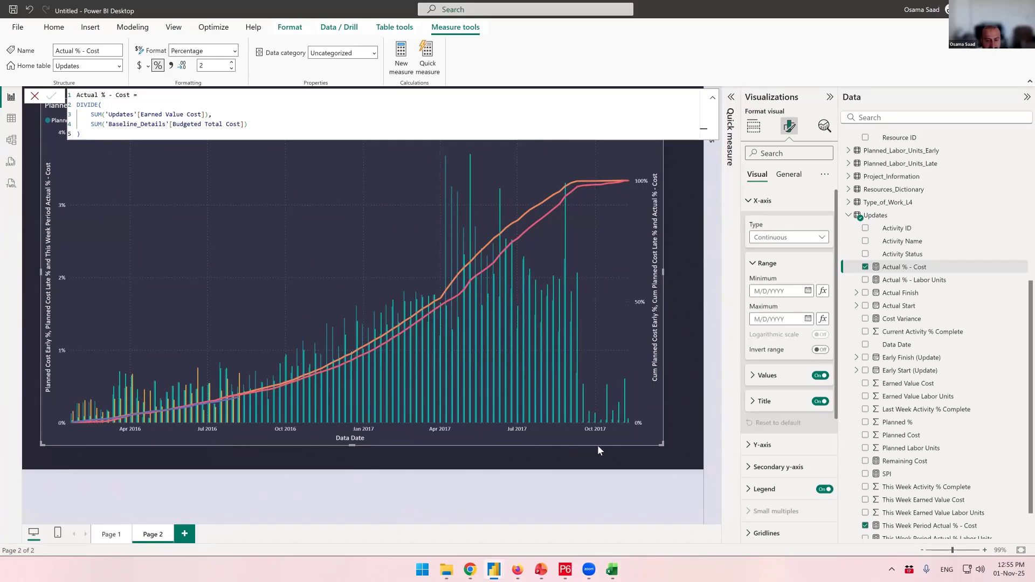
{"action": "left_click_drag", "start_coordinate": [663, 445], "coordinate": [670, 448]}
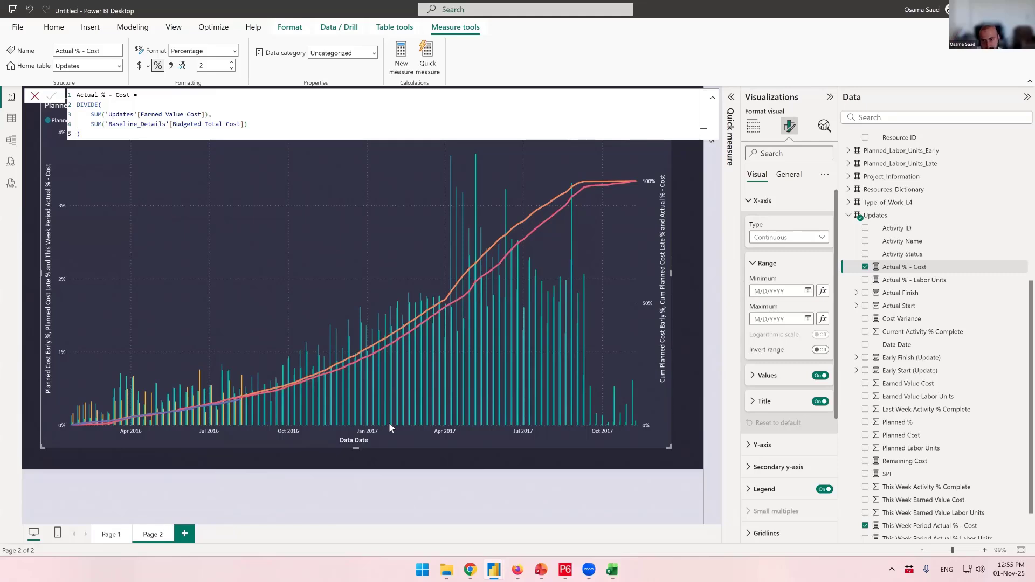
{"action": "left_click", "coordinate": [785, 240]}
{"action": "left_click", "coordinate": [778, 264]}
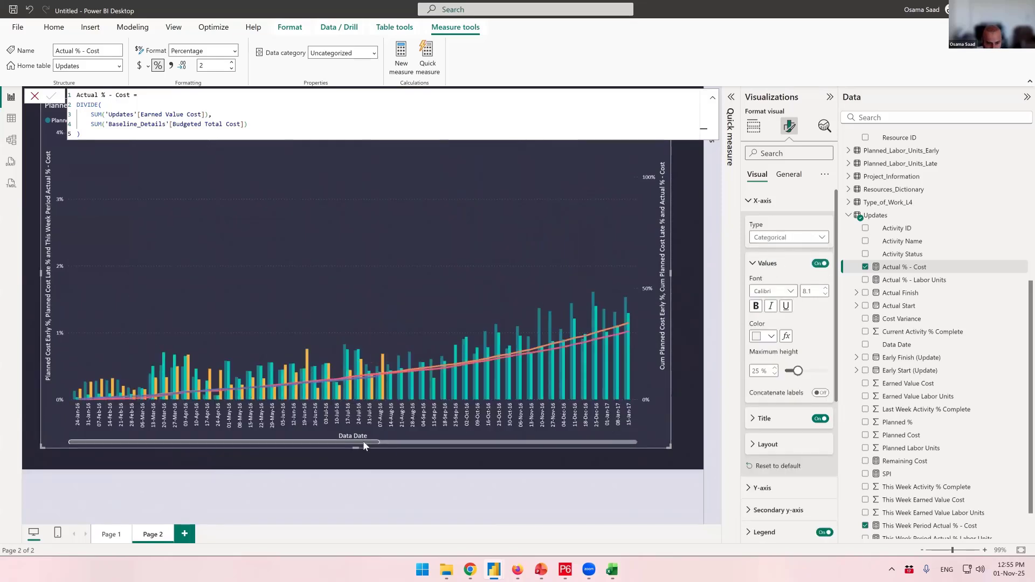
- Scroll the chart to the latest data dates and review the X-axis values and title settings
{"action": "left_click_drag", "start_coordinate": [363, 442], "coordinate": [642, 420]}
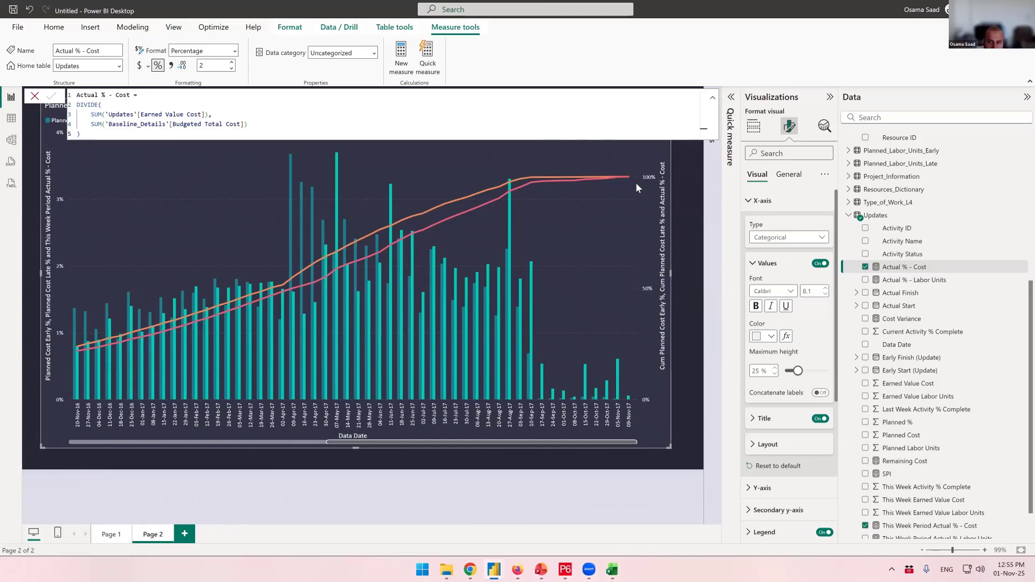
{"action": "scroll", "coordinate": [785, 361], "scroll_direction": "down", "scroll_amount": 1}
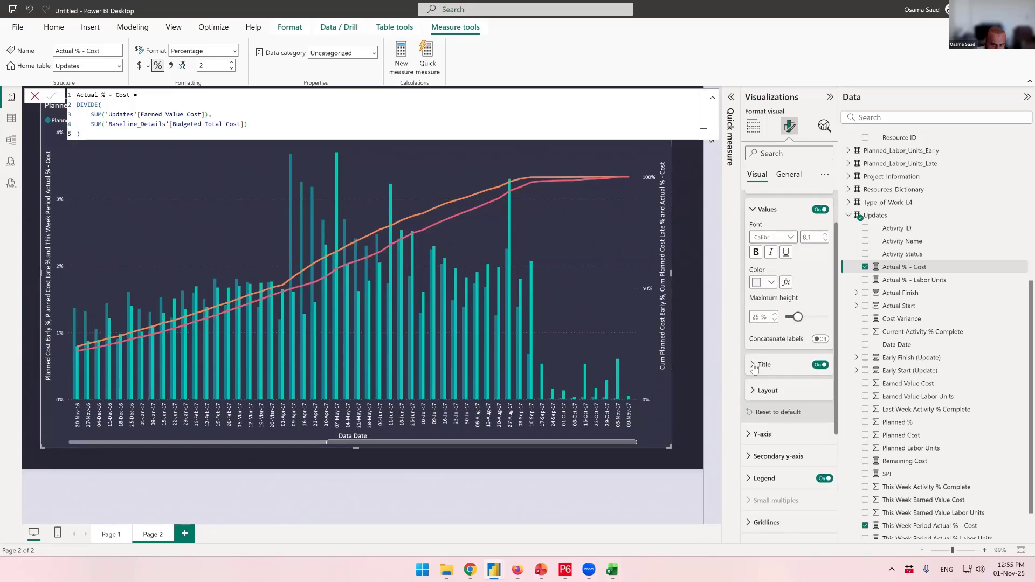
{"action": "left_click", "coordinate": [755, 367]}
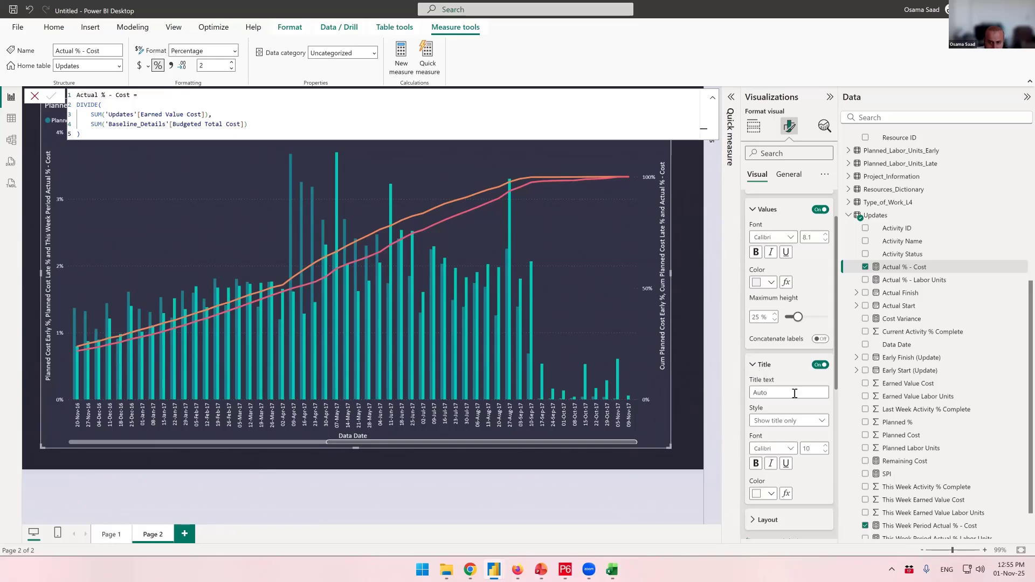
{"action": "scroll", "coordinate": [760, 267], "scroll_direction": "up", "scroll_amount": 1}
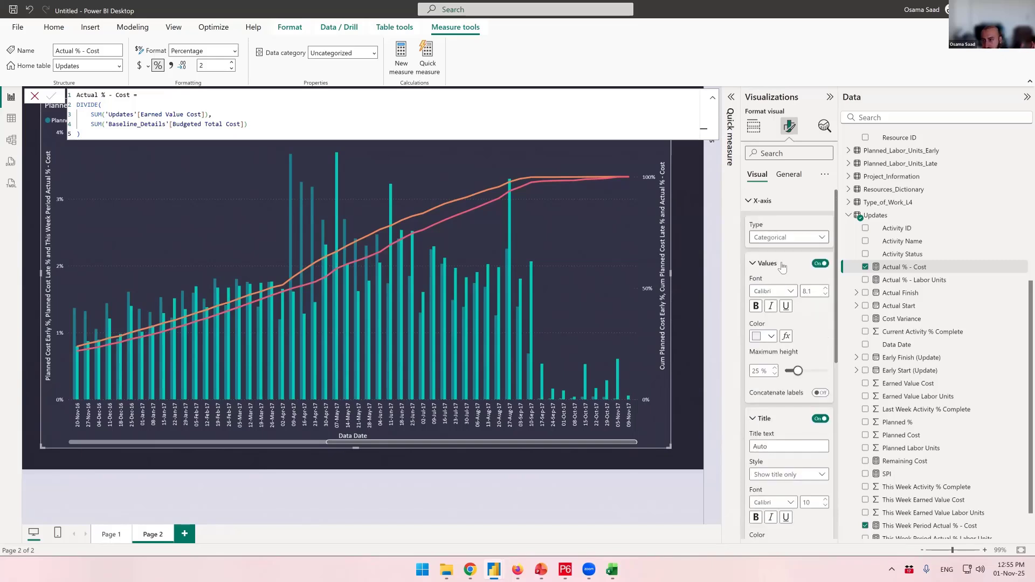
{"action": "left_click", "coordinate": [752, 264]}
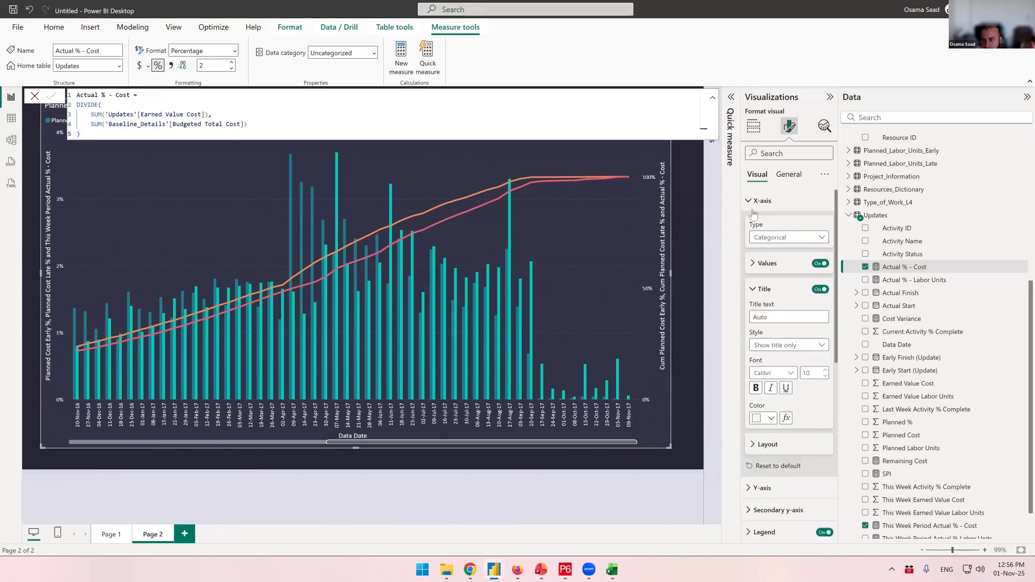
{"action": "left_click", "coordinate": [749, 202]}
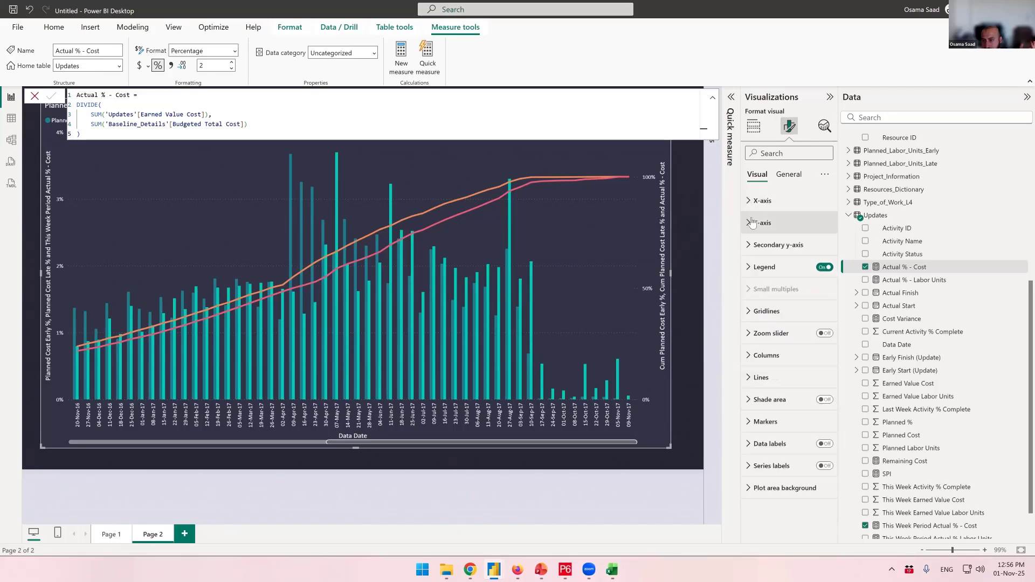
- Turn on data labels for the combo chart, keeping the label settings applied to all series
{"action": "left_click", "coordinate": [825, 445]}
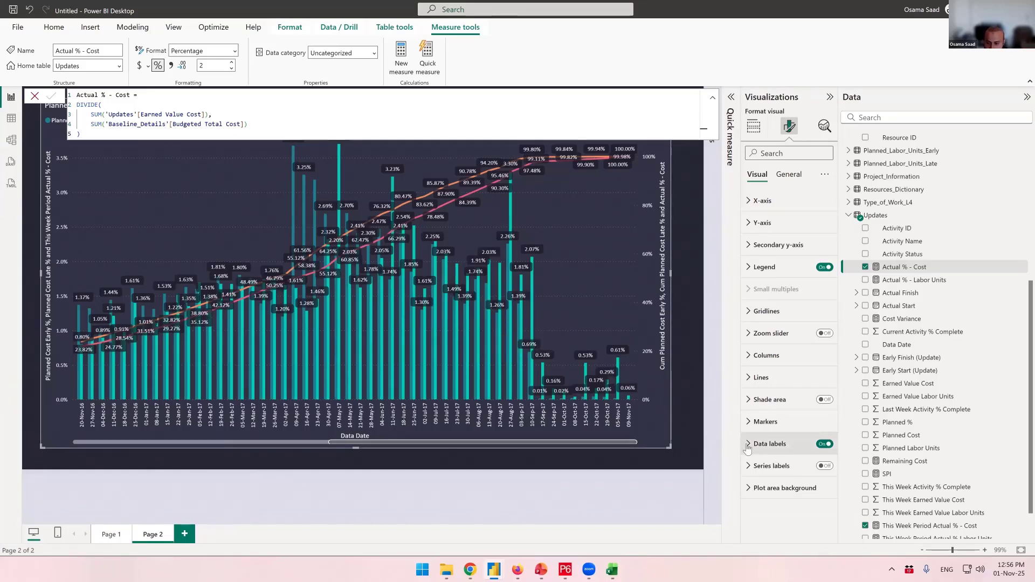
{"action": "left_click", "coordinate": [770, 443]}
{"action": "scroll", "coordinate": [784, 417], "scroll_direction": "down", "scroll_amount": 2}
{"action": "left_click", "coordinate": [779, 391]}
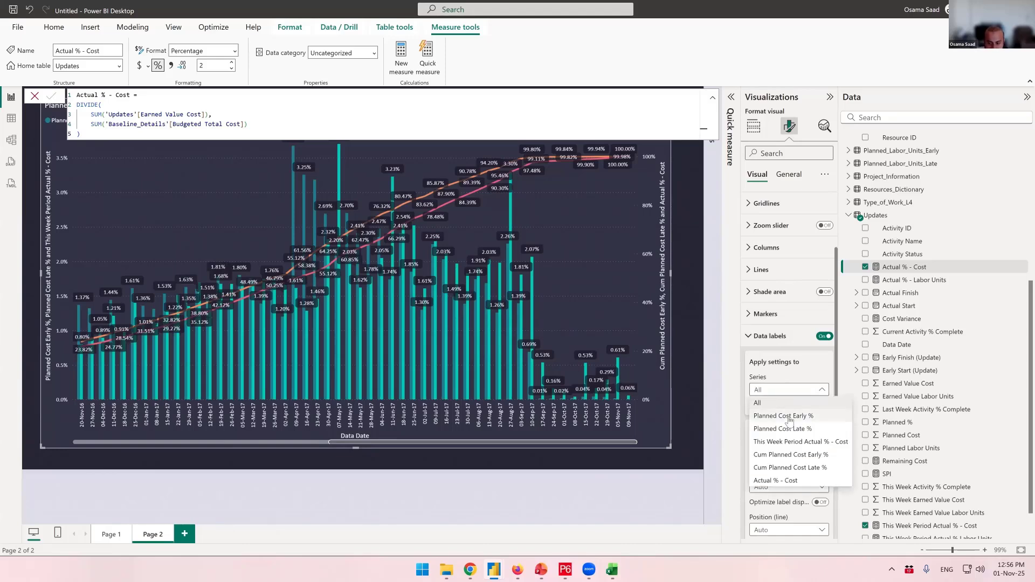
{"action": "left_click", "coordinate": [788, 420]}
{"action": "left_click", "coordinate": [781, 390]}
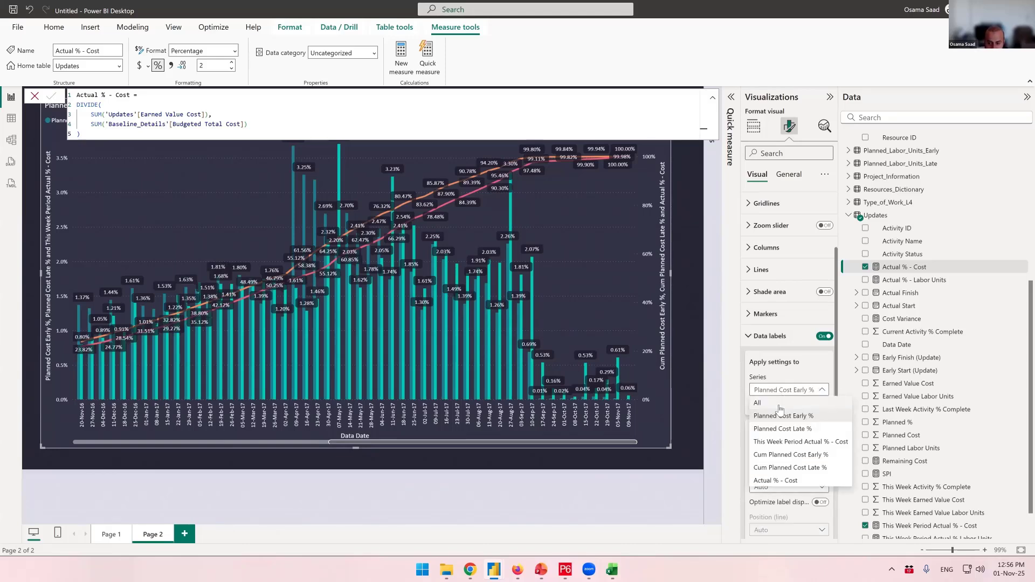
{"action": "left_click", "coordinate": [780, 404]}
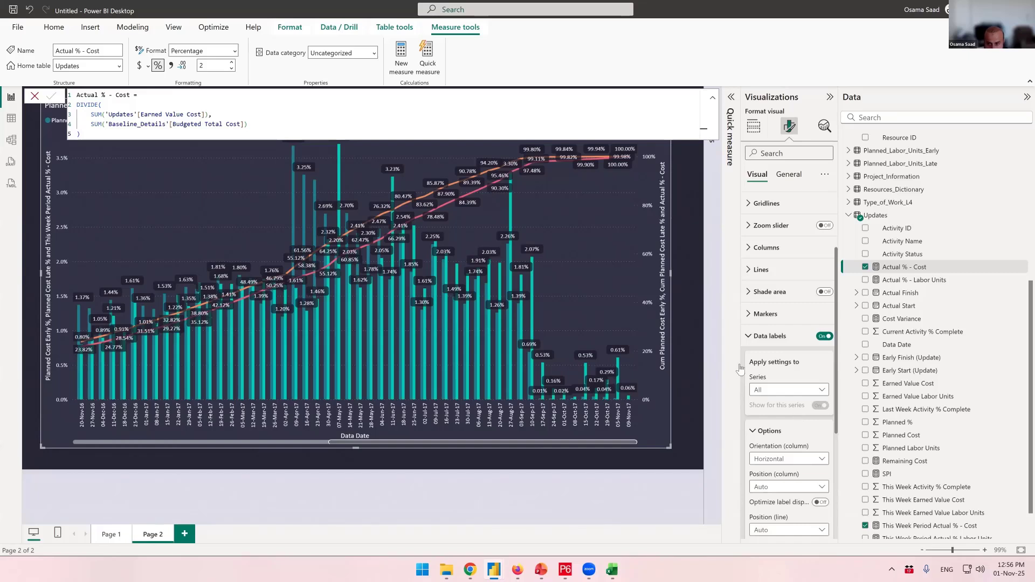
{"action": "left_click", "coordinate": [772, 336]}
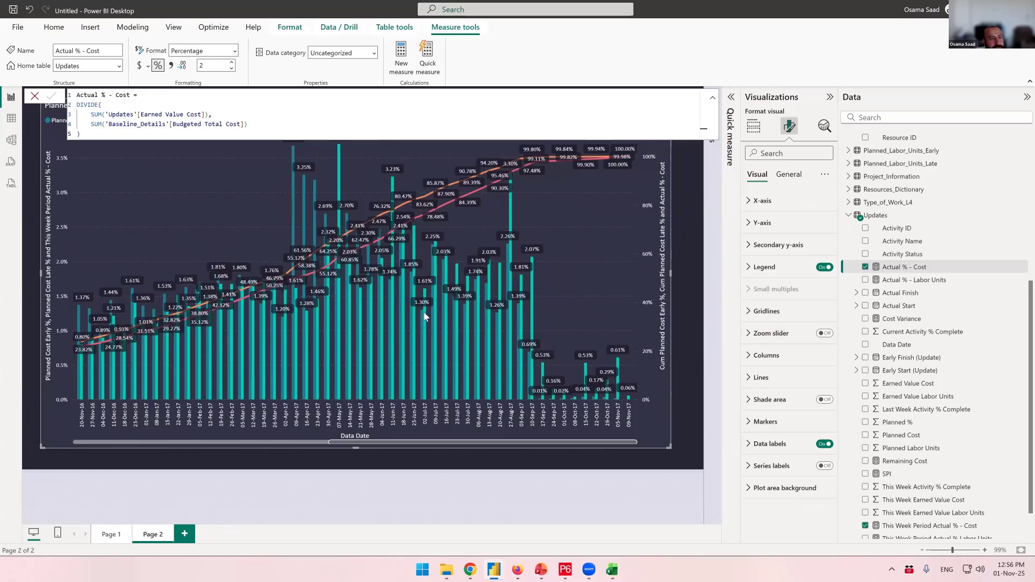
- Copy the combo chart from Page 2 and paste it onto Page 1
{"action": "left_click", "coordinate": [688, 172]}
{"action": "left_click", "coordinate": [648, 132]}
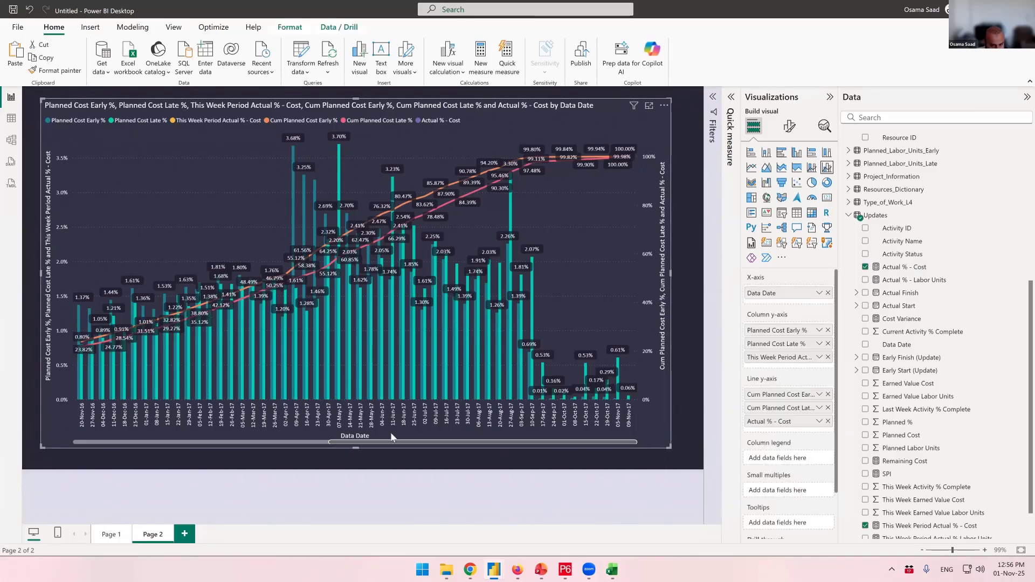
{"action": "left_click_drag", "start_coordinate": [380, 441], "coordinate": [98, 376]}
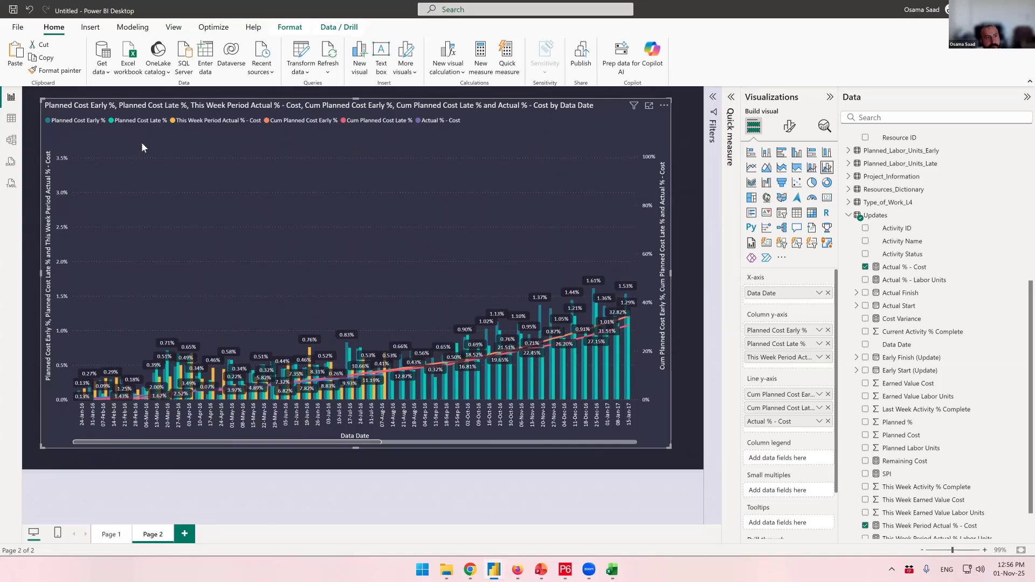
{"action": "left_click", "coordinate": [671, 450]}
{"action": "left_click", "coordinate": [670, 448]}
{"action": "left_click", "coordinate": [111, 534]}
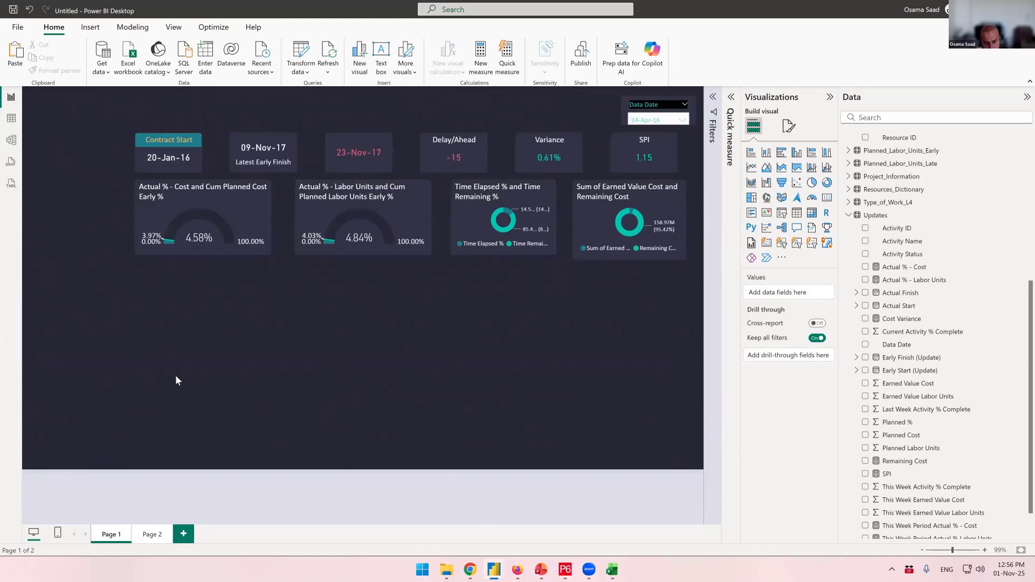
{"action": "key", "text": "ctrl+v"}
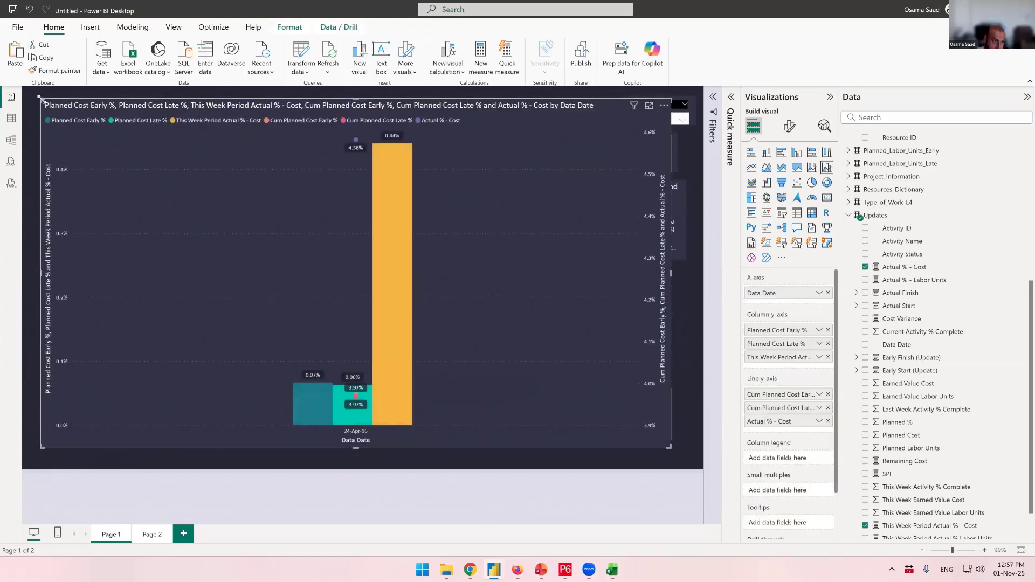
- Move and resize the pasted chart into the lower-left area beneath the gauges, about half its original width
{"action": "left_click_drag", "start_coordinate": [42, 99], "coordinate": [132, 271]}
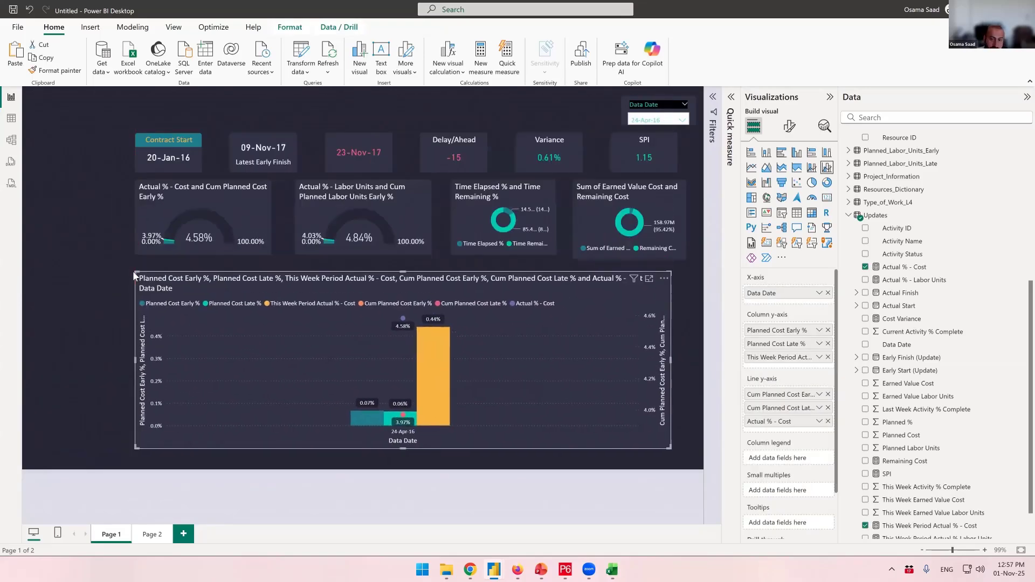
{"action": "left_click_drag", "start_coordinate": [673, 366], "coordinate": [343, 364]}
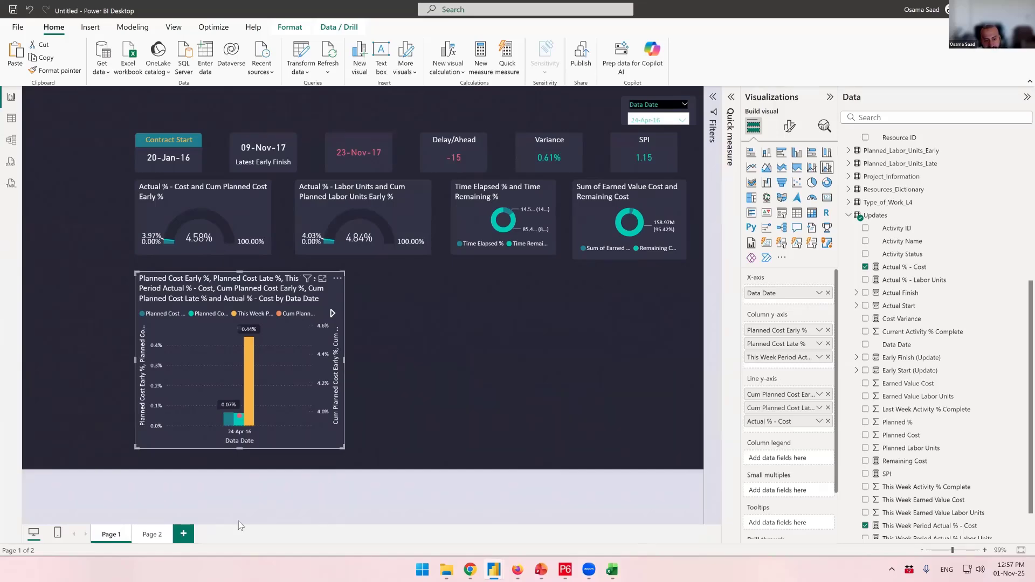
- Switch to Page 2 and back to Page 1 to compare the original and pasted charts
{"action": "left_click", "coordinate": [153, 536]}
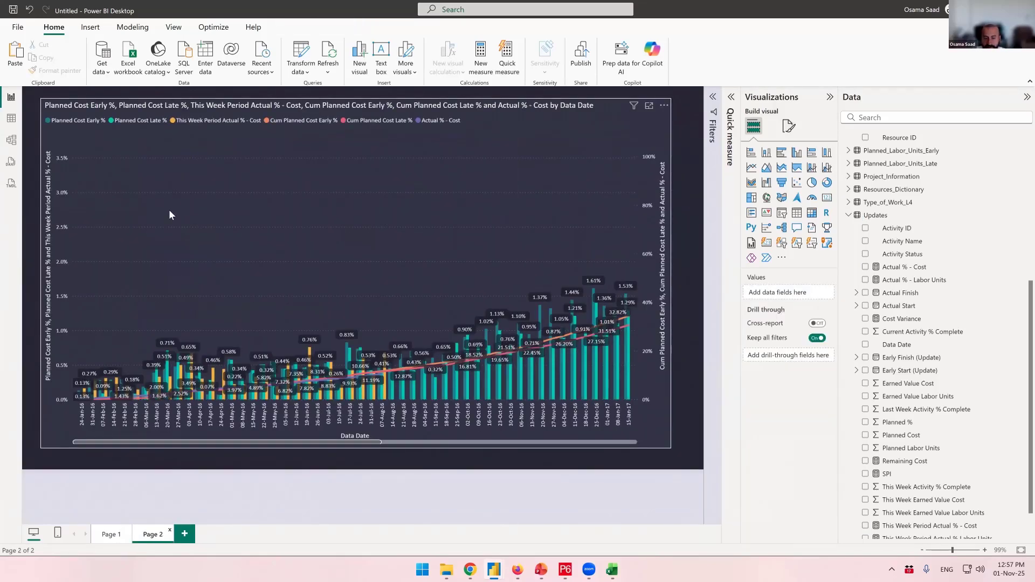
{"action": "left_click", "coordinate": [111, 535]}
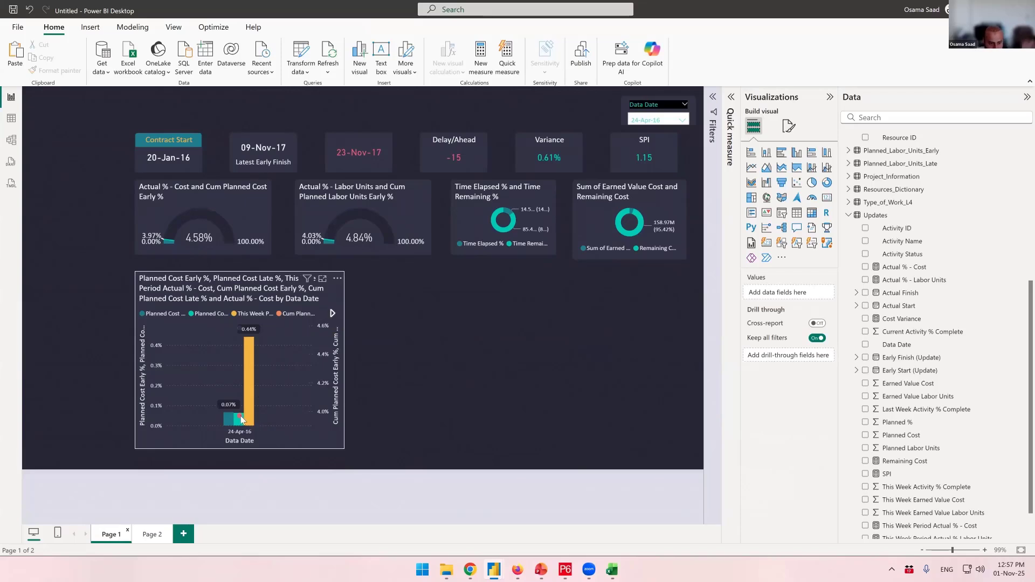
{"action": "mouse_move", "coordinate": [242, 419]}
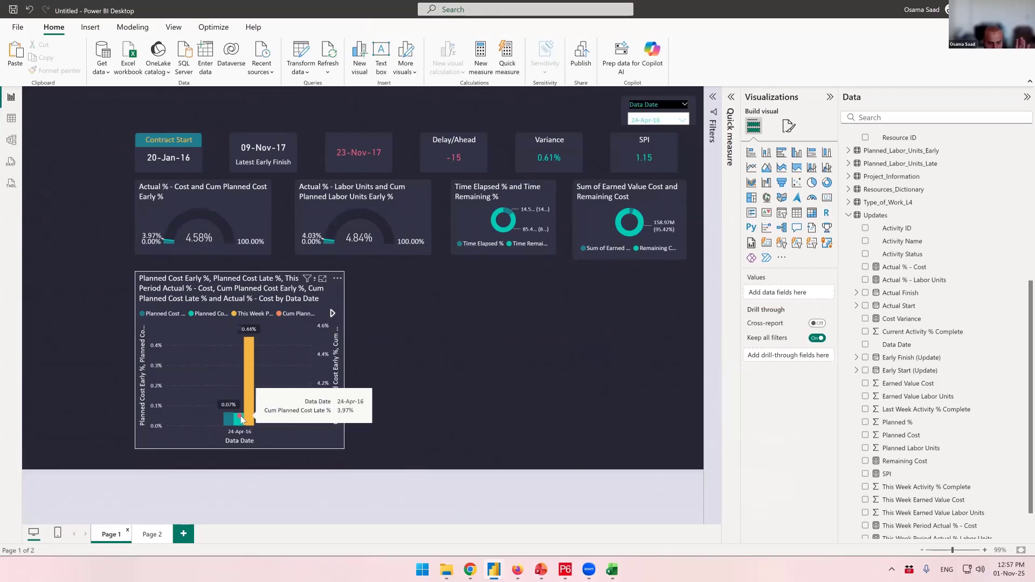
{"action": "left_click", "coordinate": [237, 299]}
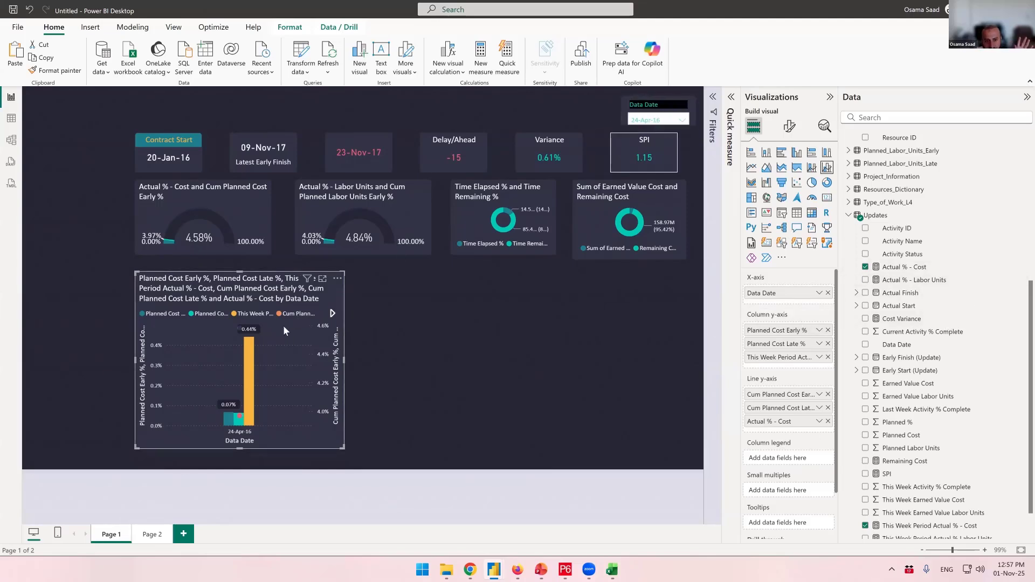
- Edit interactions so the Data Date slicer no longer filters the pasted progress chart
{"action": "left_click", "coordinate": [546, 111]}
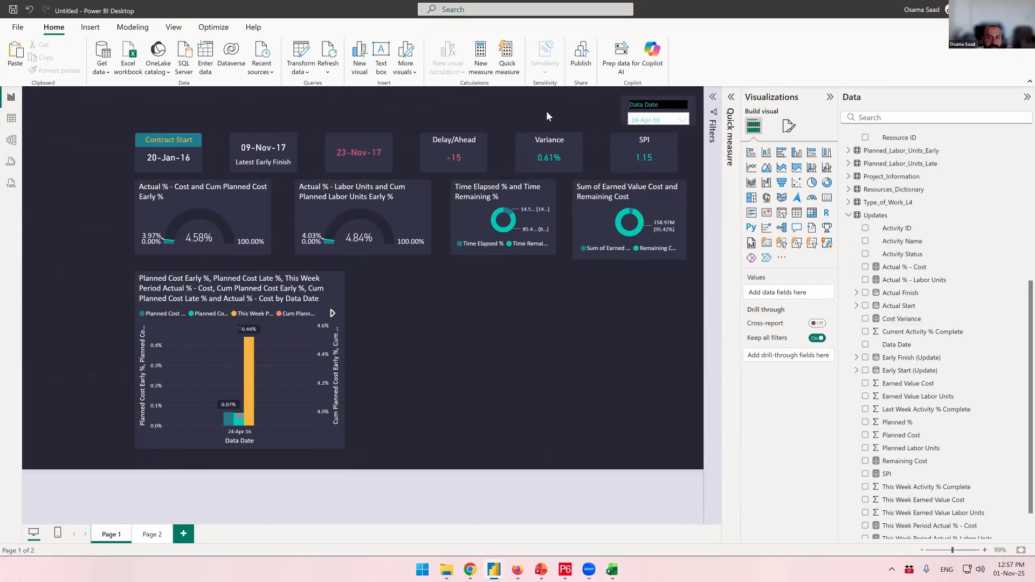
{"action": "left_click", "coordinate": [653, 112]}
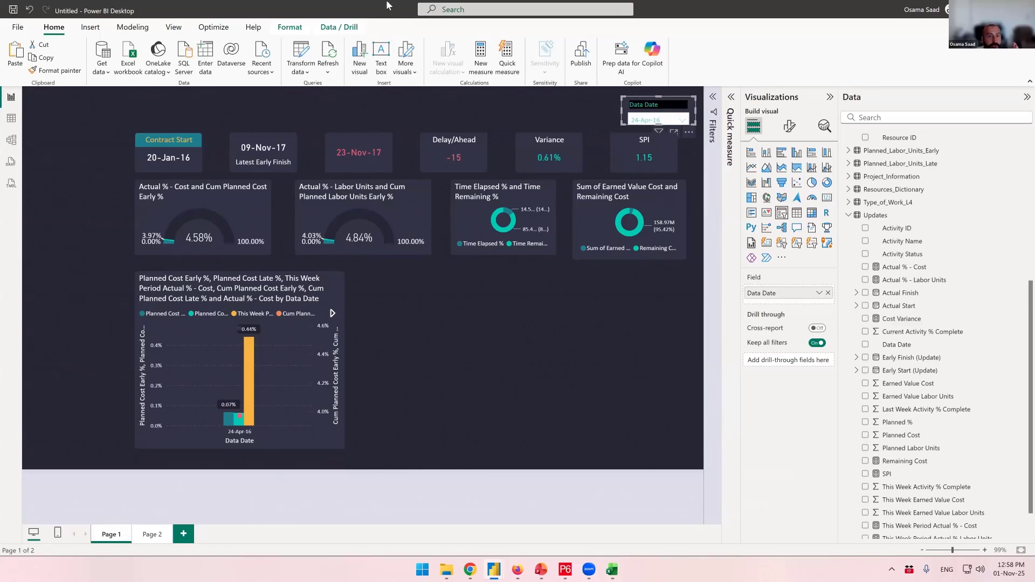
{"action": "left_click", "coordinate": [290, 27]}
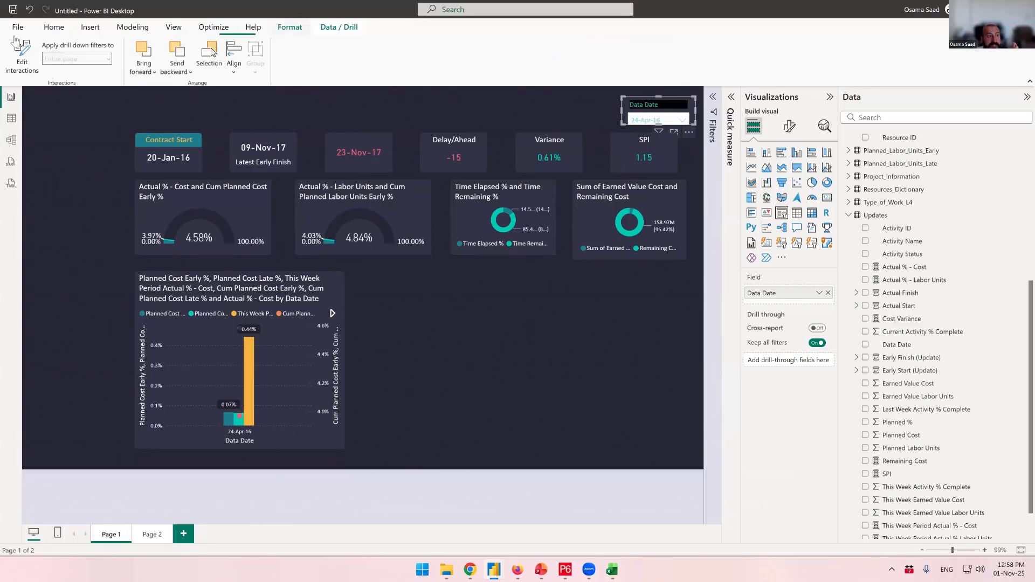
{"action": "left_click", "coordinate": [17, 63]}
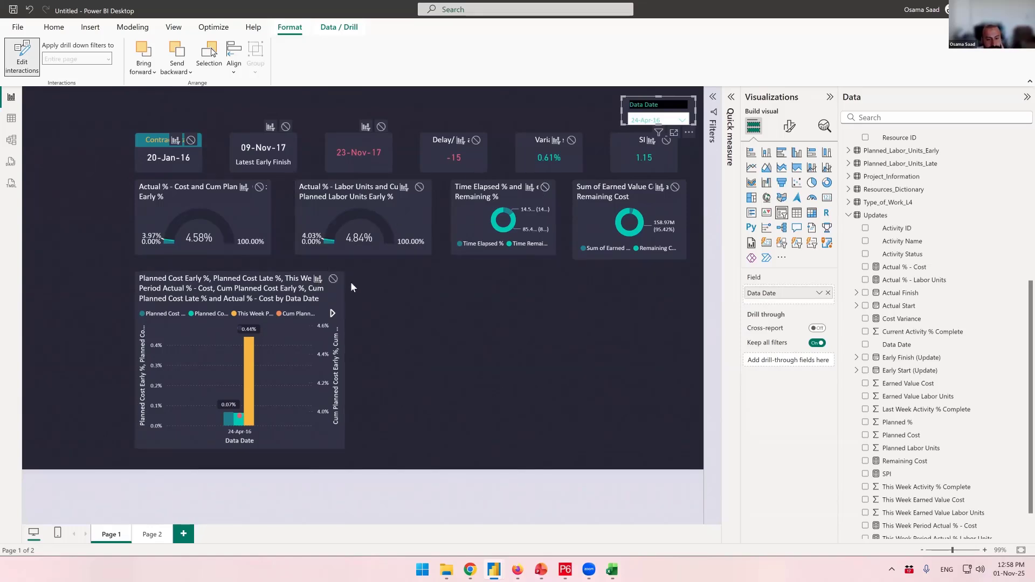
{"action": "left_click", "coordinate": [334, 279]}
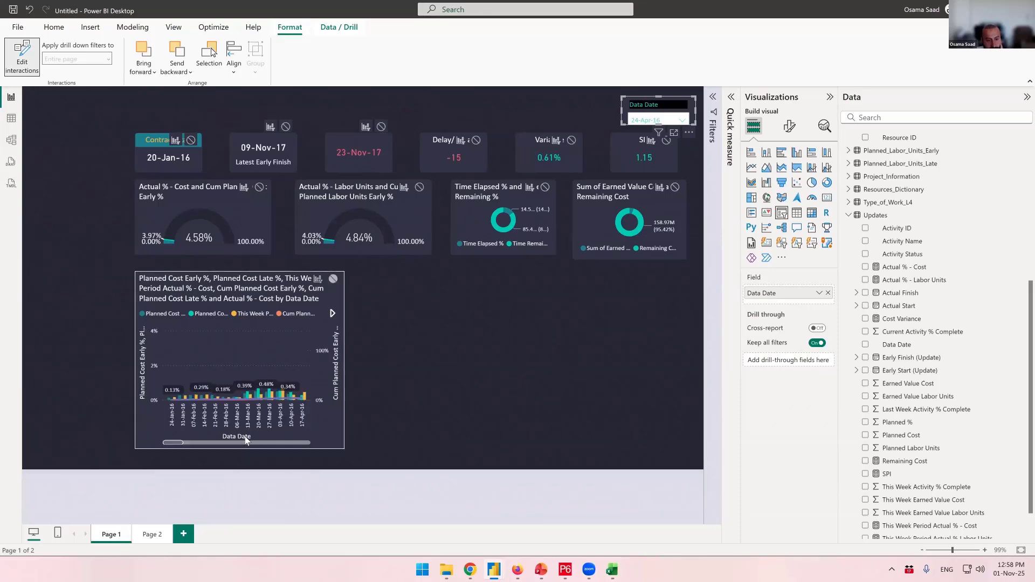
- In the Full Project Power BI File dashboard, examine cross-filtering by the Concrete category and a work type, then return
{"action": "mouse_move", "coordinate": [494, 570]}
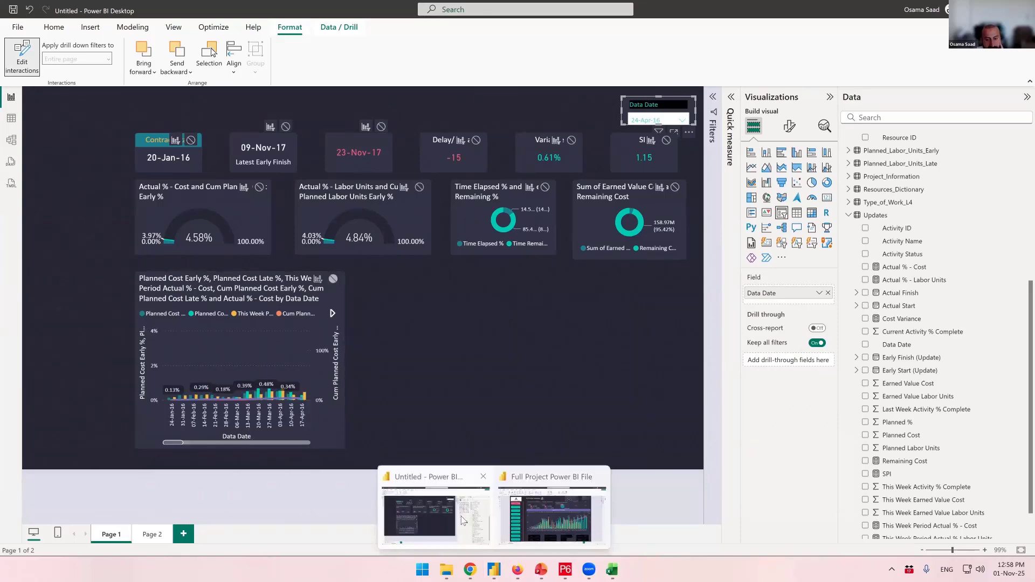
{"action": "left_click", "coordinate": [530, 504]}
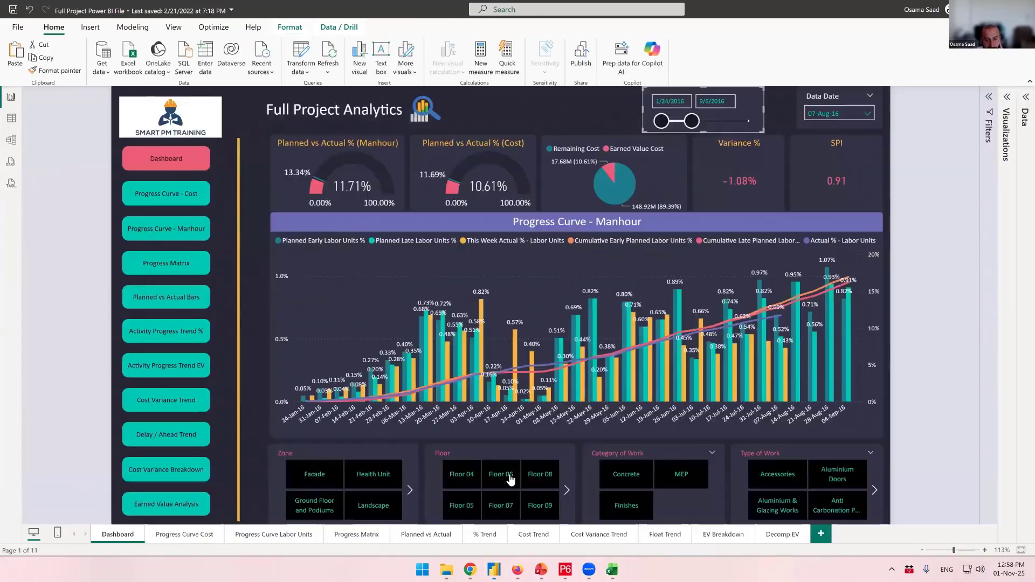
{"action": "left_click", "coordinate": [169, 159]}
{"action": "left_click", "coordinate": [663, 113]}
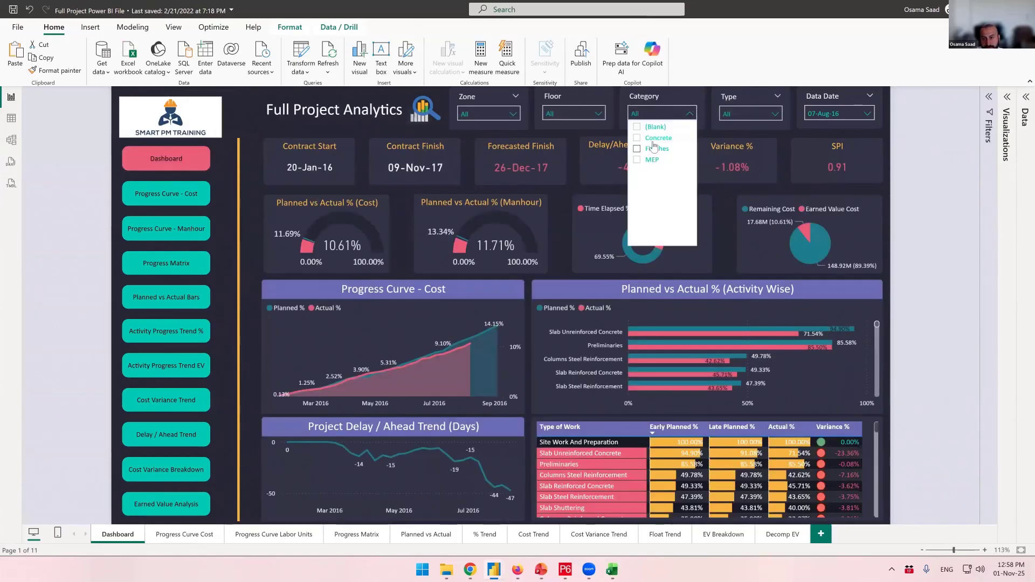
{"action": "left_click", "coordinate": [655, 138]}
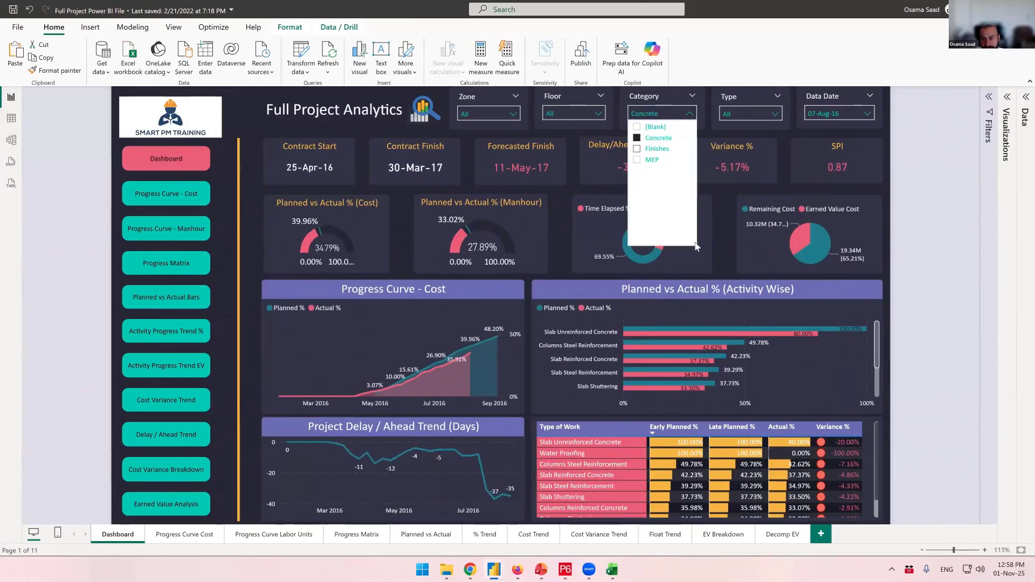
{"action": "left_click", "coordinate": [571, 270]}
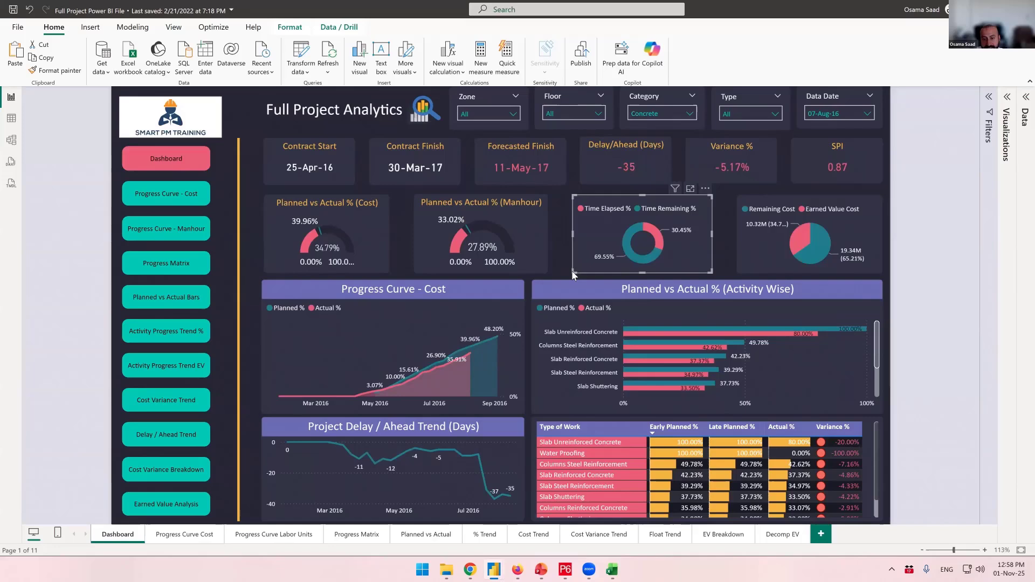
{"action": "left_click", "coordinate": [600, 465]}
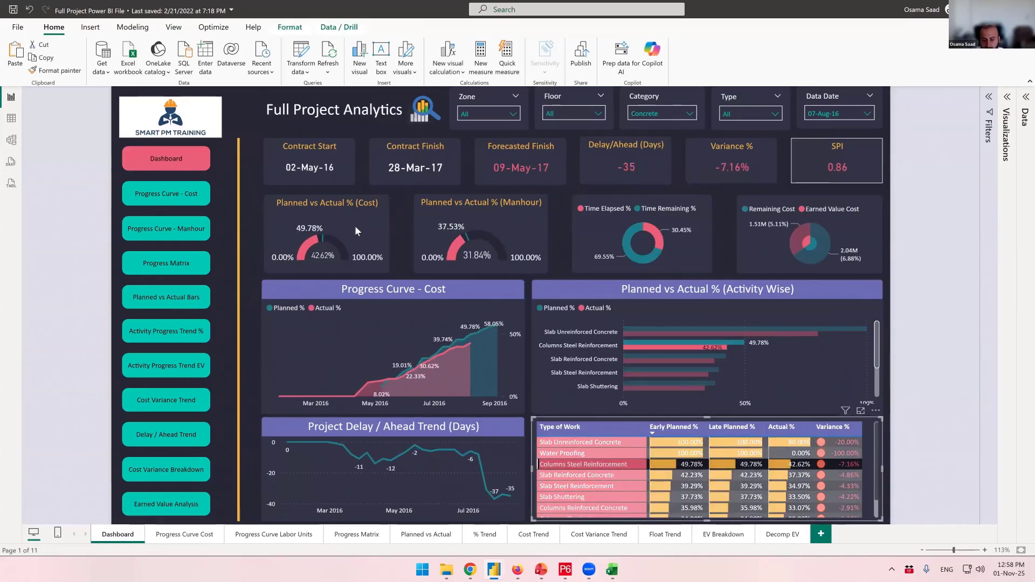
{"action": "mouse_move", "coordinate": [611, 303]}
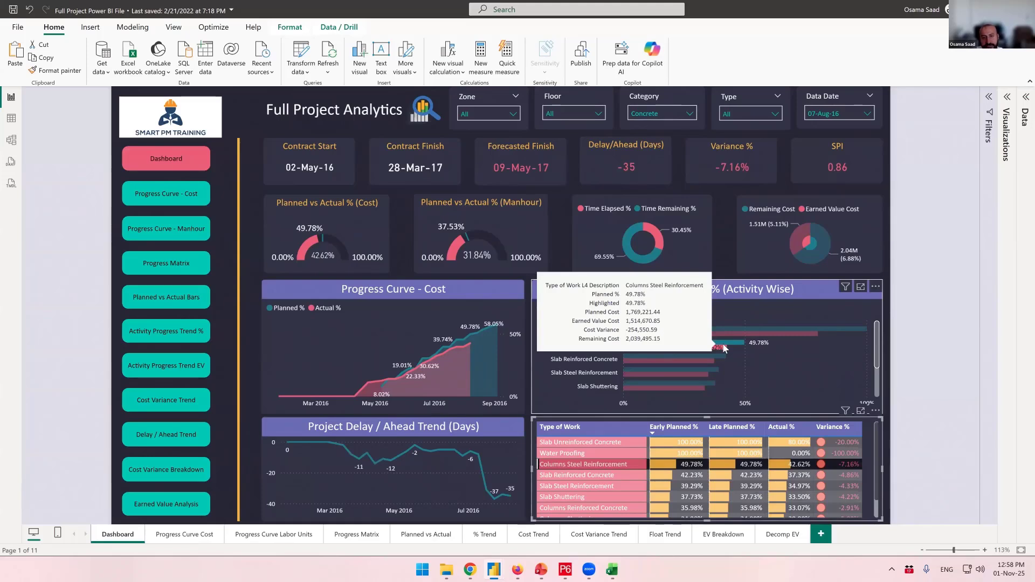
{"action": "left_click", "coordinate": [565, 248]}
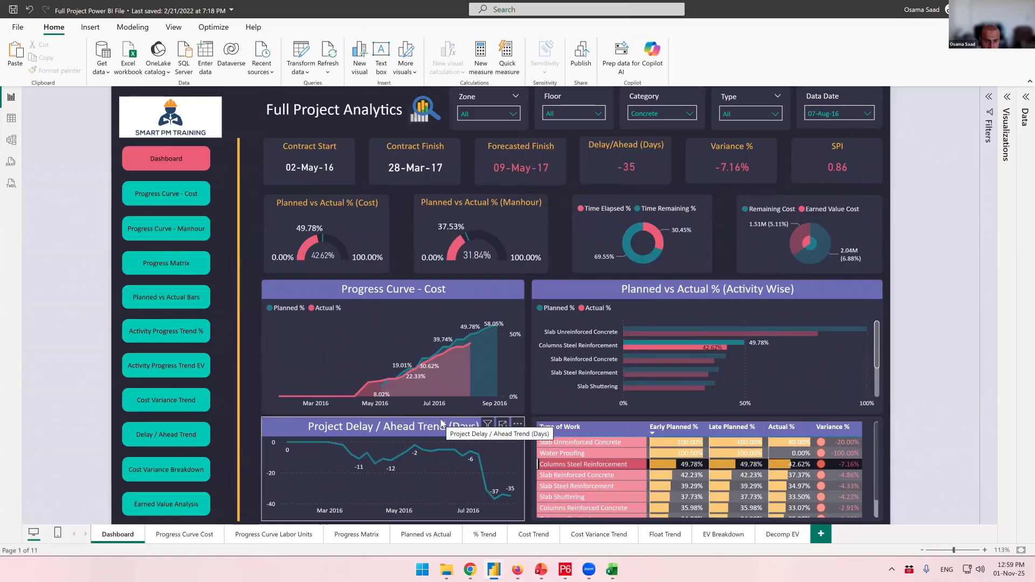
{"action": "key", "text": "alt+Tab"}
- Convert the Page 1 progress chart into an area chart
{"action": "left_click", "coordinate": [335, 436]}
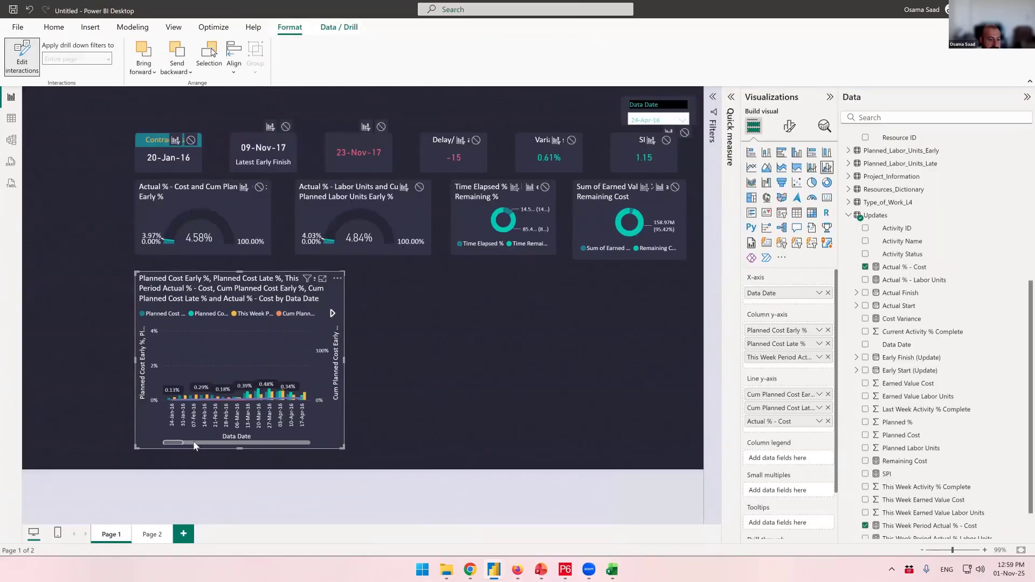
{"action": "left_click_drag", "start_coordinate": [295, 444], "coordinate": [194, 436]}
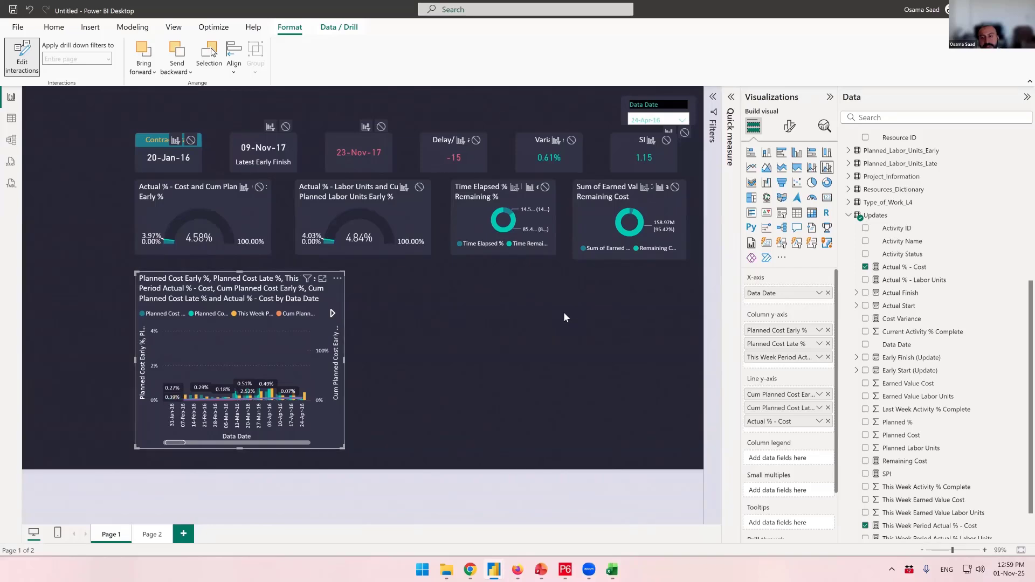
{"action": "left_click", "coordinate": [768, 169]}
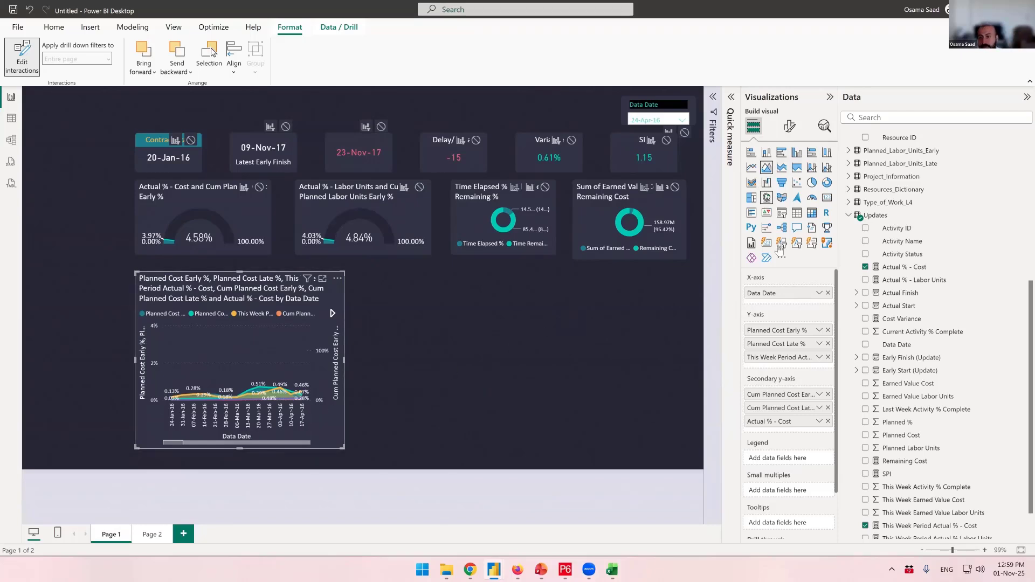
- Set the area chart's X-axis type to Continuous in the visual format settings
{"action": "left_click", "coordinate": [790, 127]}
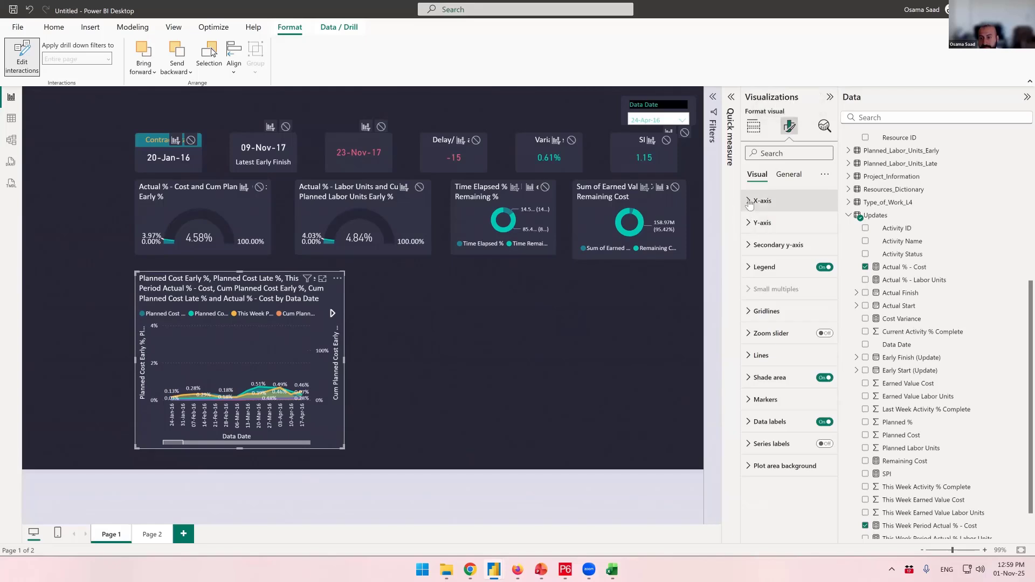
{"action": "left_click", "coordinate": [751, 201]}
{"action": "left_click", "coordinate": [788, 238]}
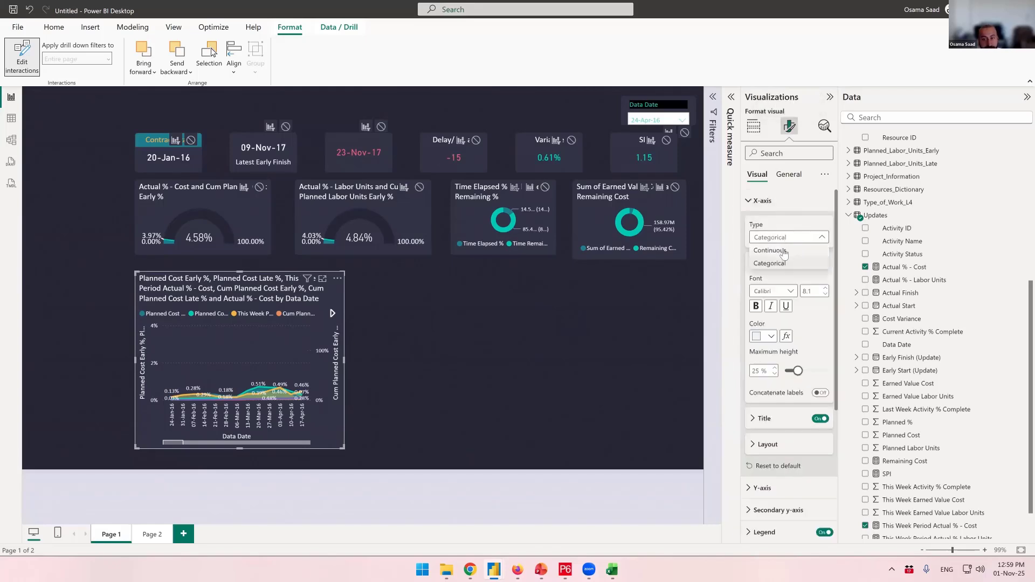
{"action": "left_click", "coordinate": [784, 251]}
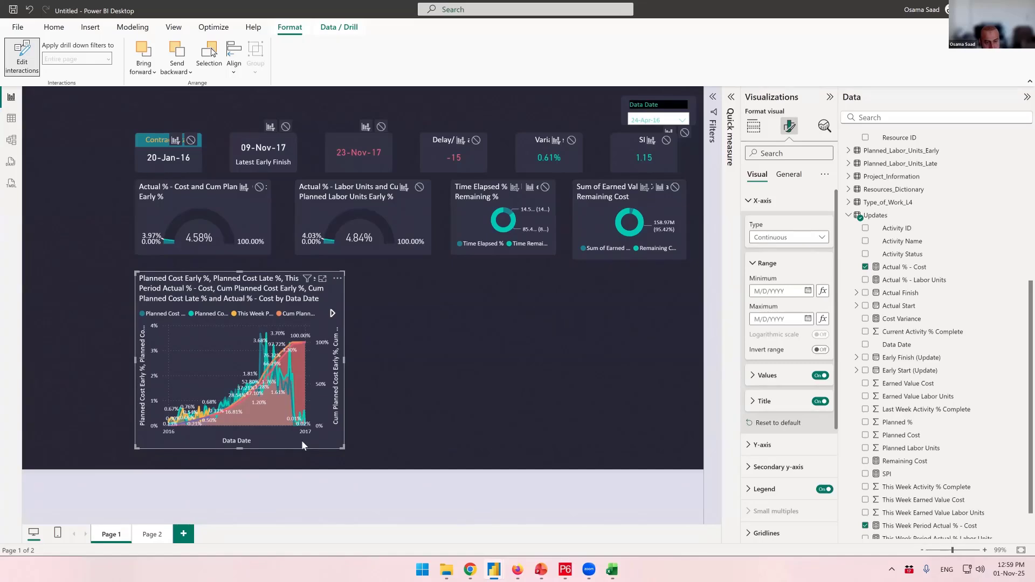
- Switch the area chart's X-axis type to Categorical and back to Continuous
{"action": "left_click", "coordinate": [771, 239]}
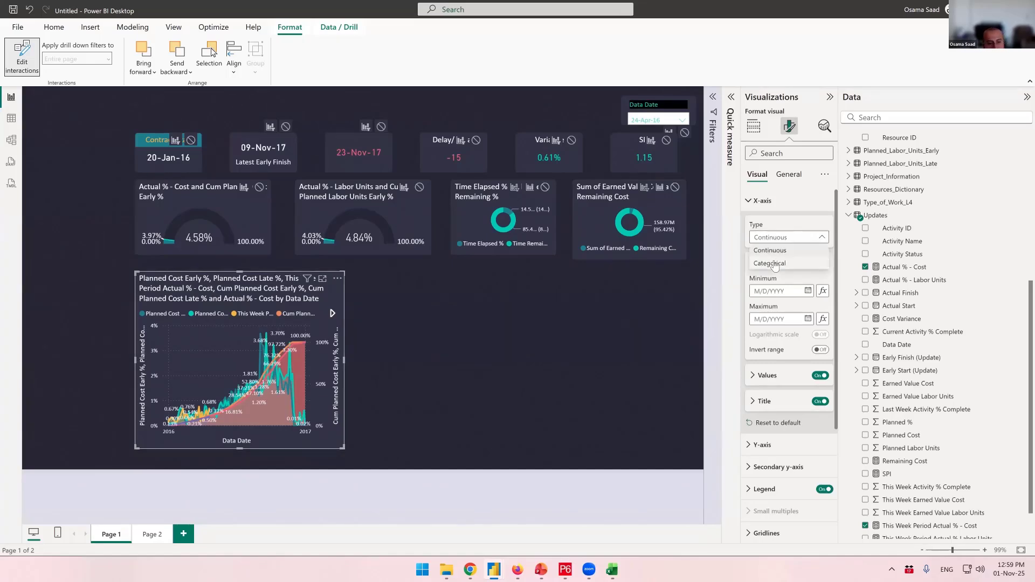
{"action": "left_click", "coordinate": [771, 261]}
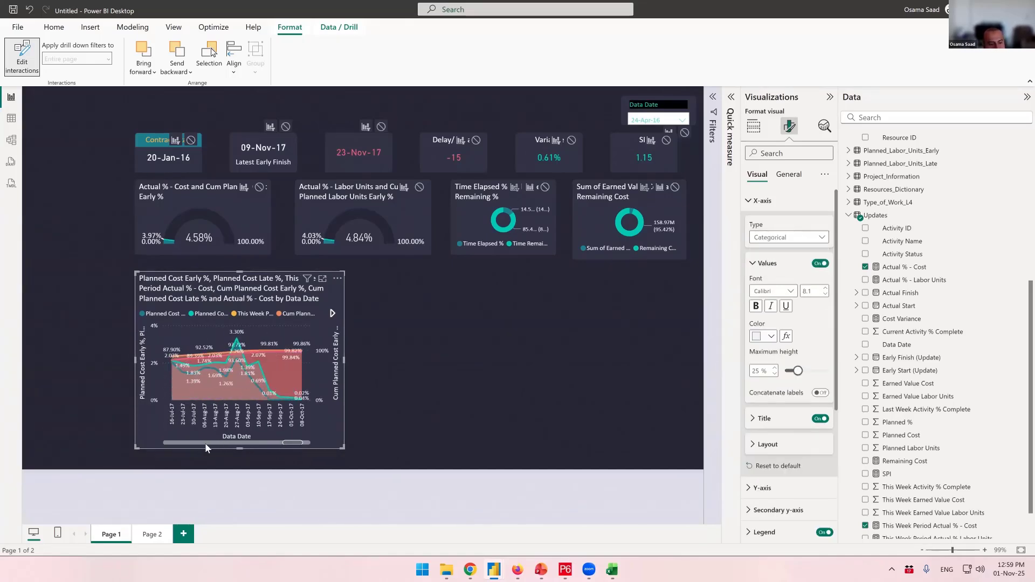
{"action": "left_click", "coordinate": [763, 241]}
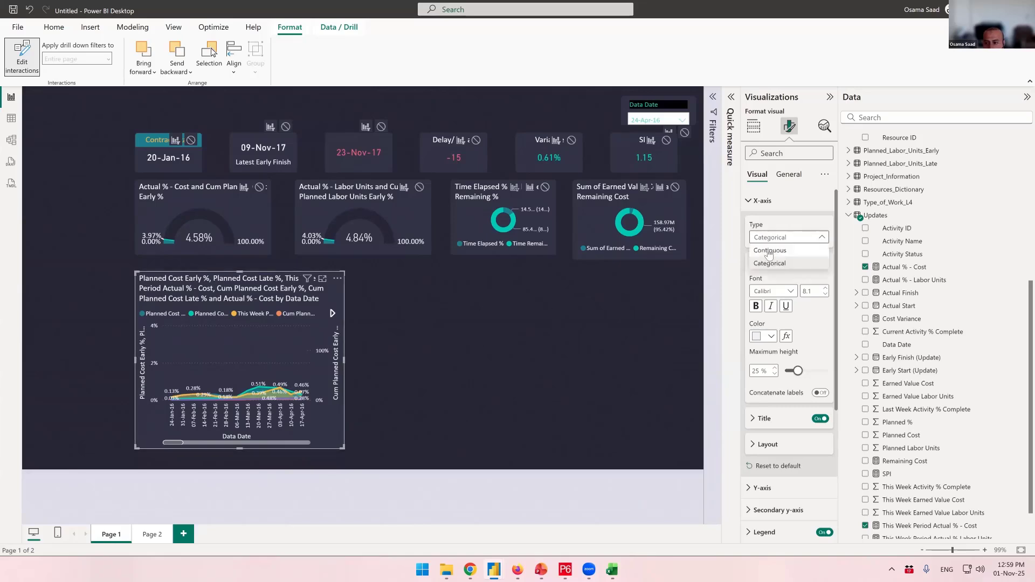
{"action": "left_click", "coordinate": [769, 252]}
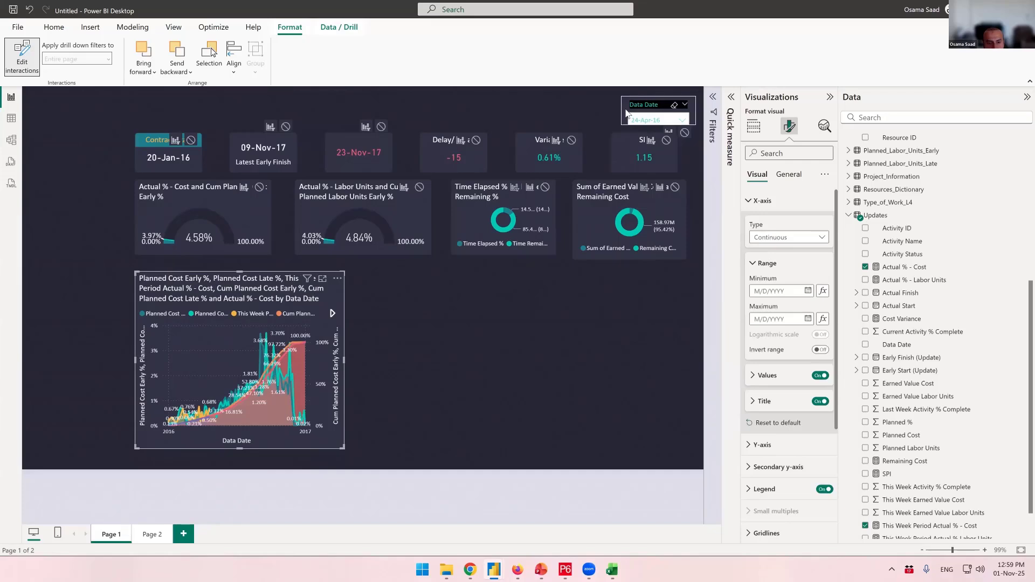
- Select the Page 1 progress chart and widen it to span most of the canvas width
{"action": "left_click", "coordinate": [657, 108]}
{"action": "left_click", "coordinate": [221, 293]}
{"action": "left_click_drag", "start_coordinate": [342, 445], "coordinate": [642, 450]}
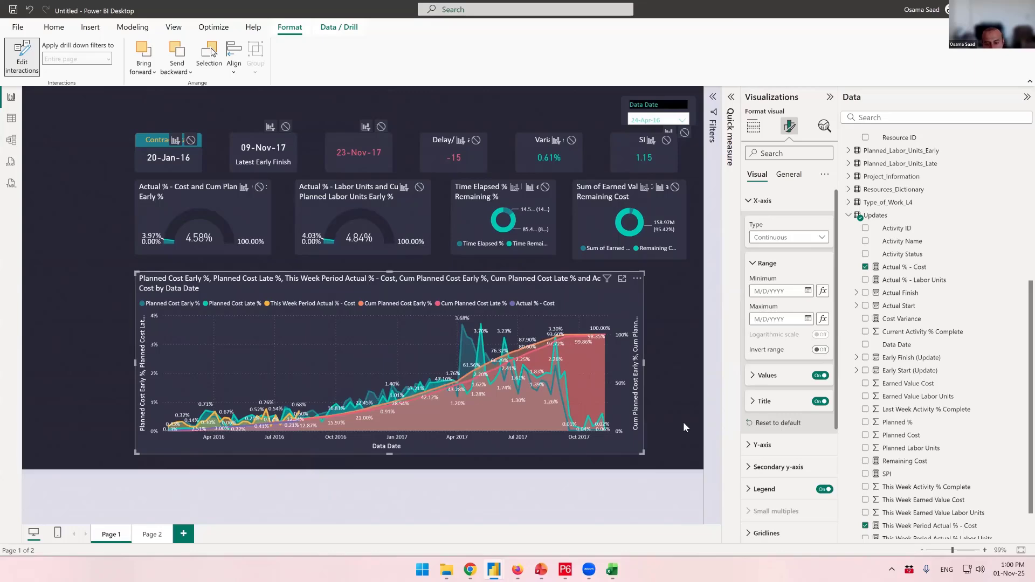
- In the Full Project Power BI File dashboard, examine the Progress Curve - Cost chart and its Category slicer, then return
{"action": "mouse_move", "coordinate": [493, 570]}
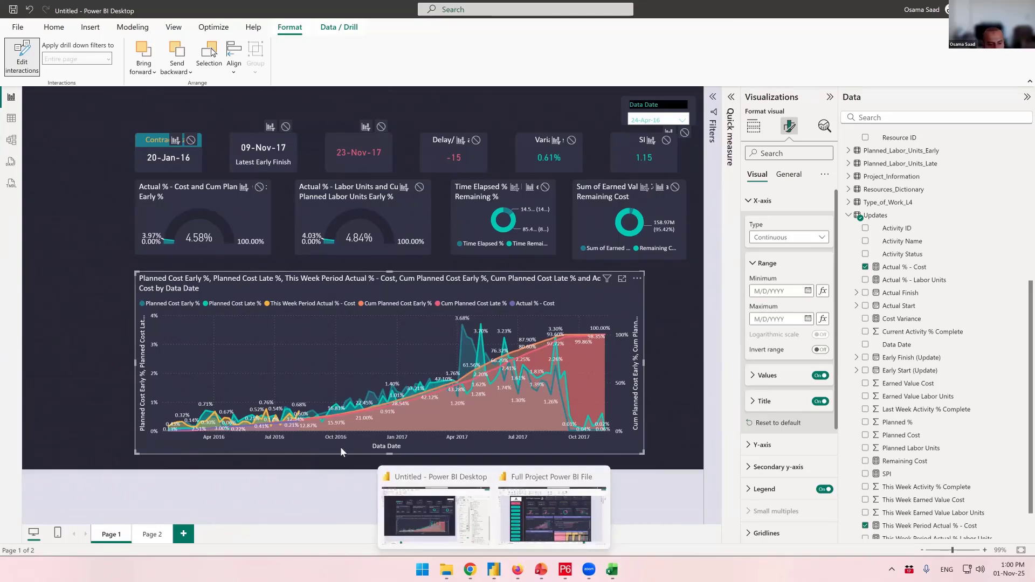
{"action": "left_click", "coordinate": [585, 499]}
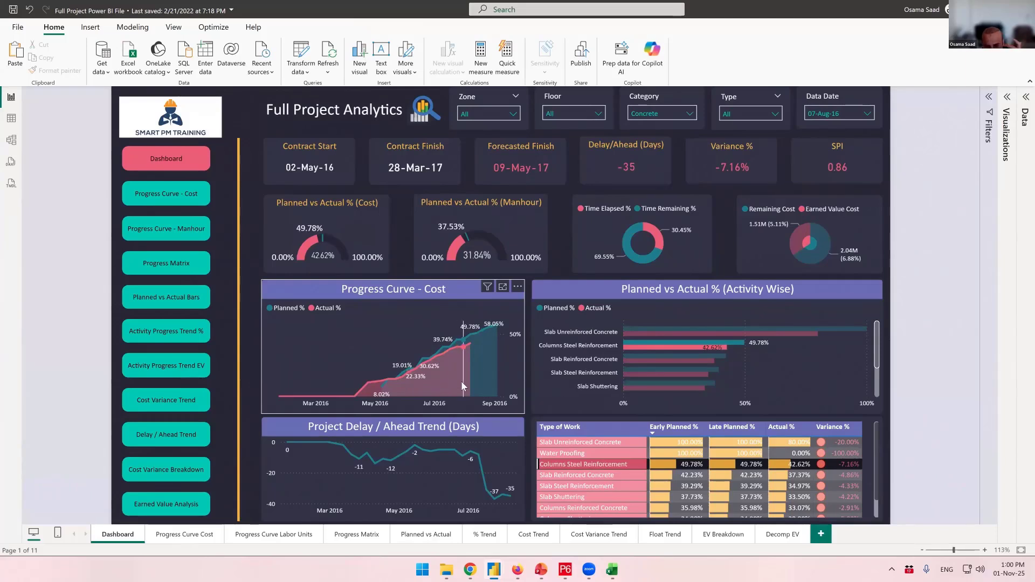
{"action": "mouse_move", "coordinate": [462, 387]}
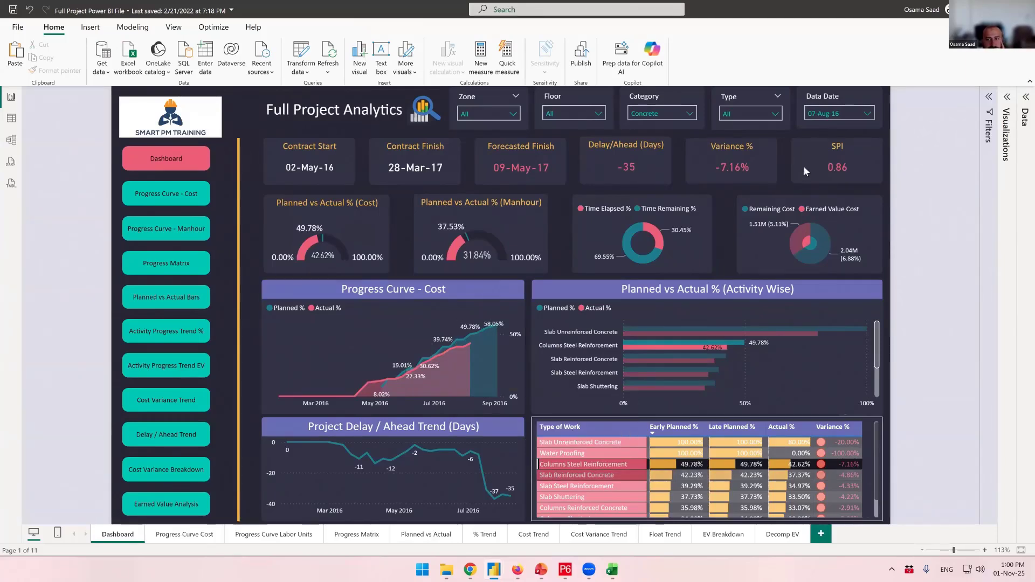
{"action": "left_click", "coordinate": [681, 99]}
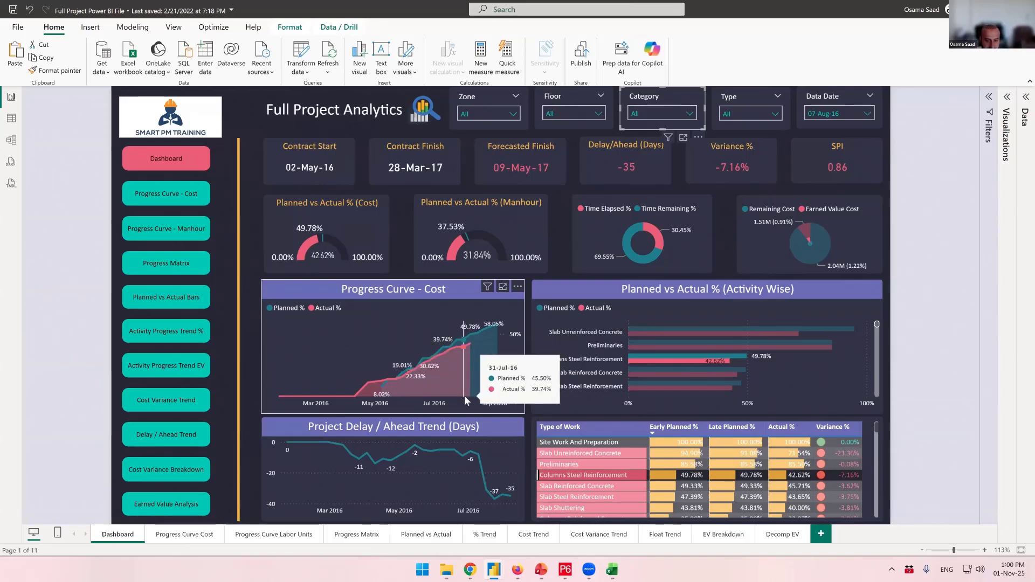
{"action": "key", "text": "alt+Tab"}
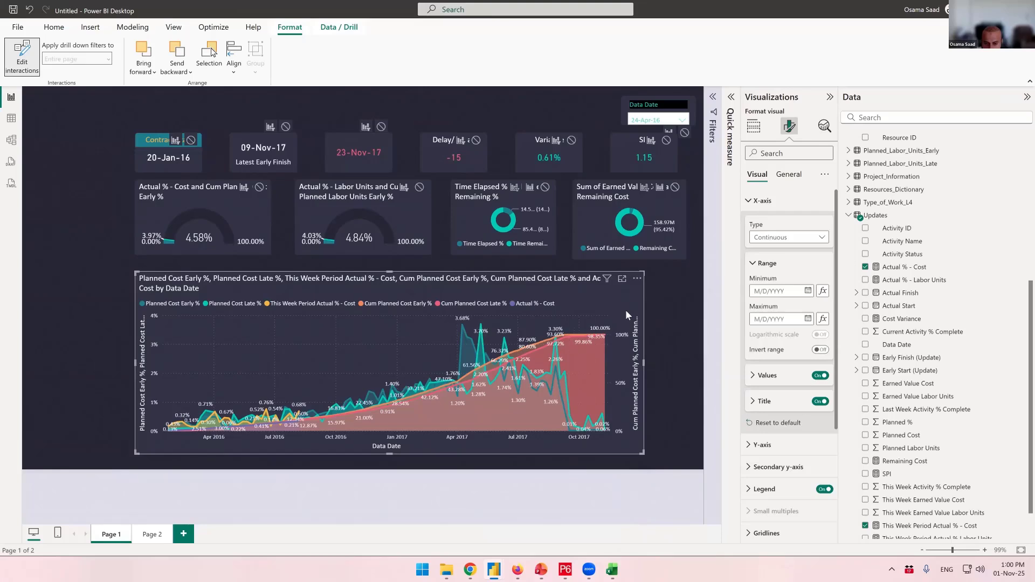
- Compare the Page 2 progress chart with the Full Project dashboard's cost curve
{"action": "left_click", "coordinate": [755, 127]}
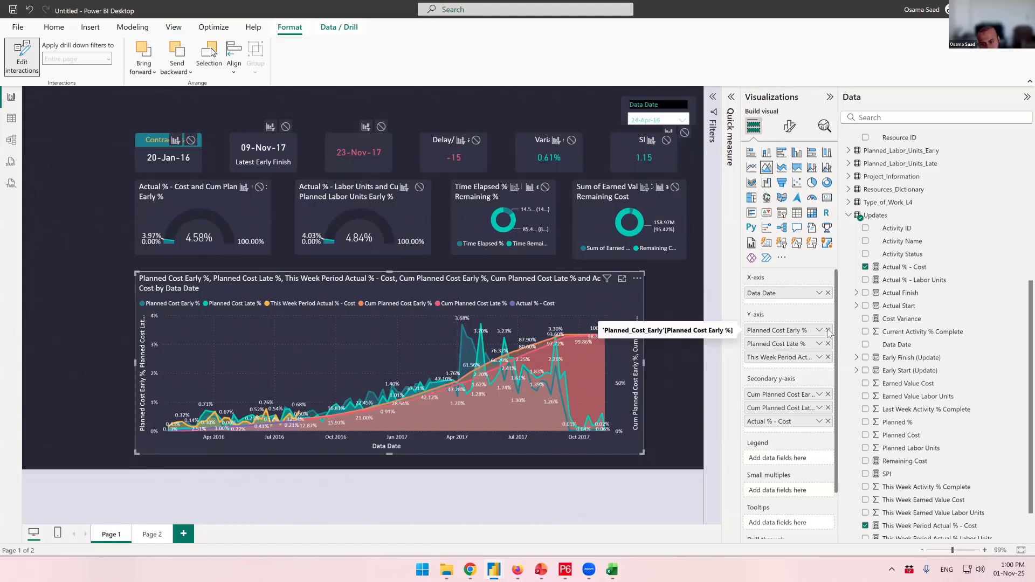
{"action": "left_click", "coordinate": [153, 535]}
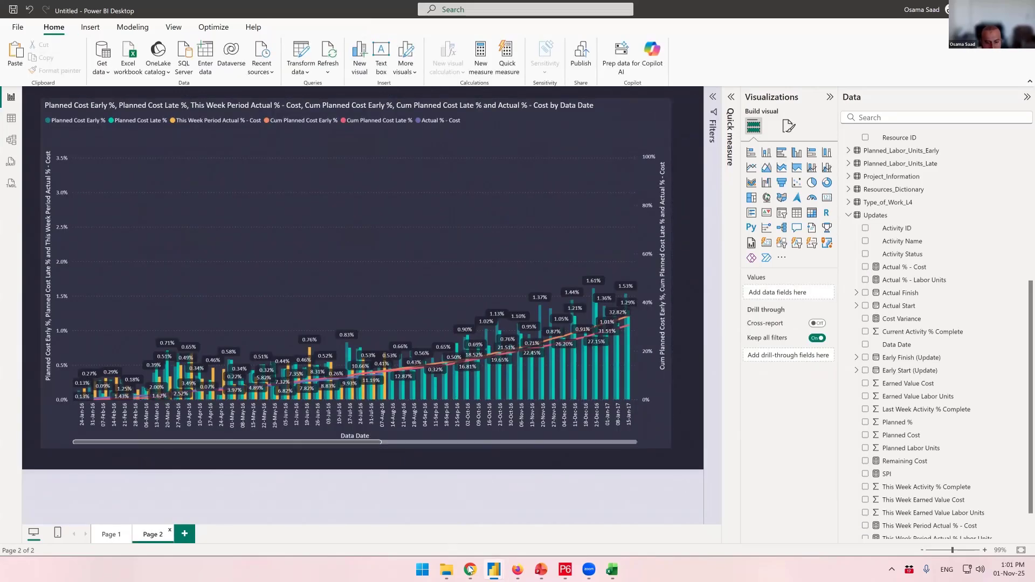
{"action": "mouse_move", "coordinate": [494, 570]}
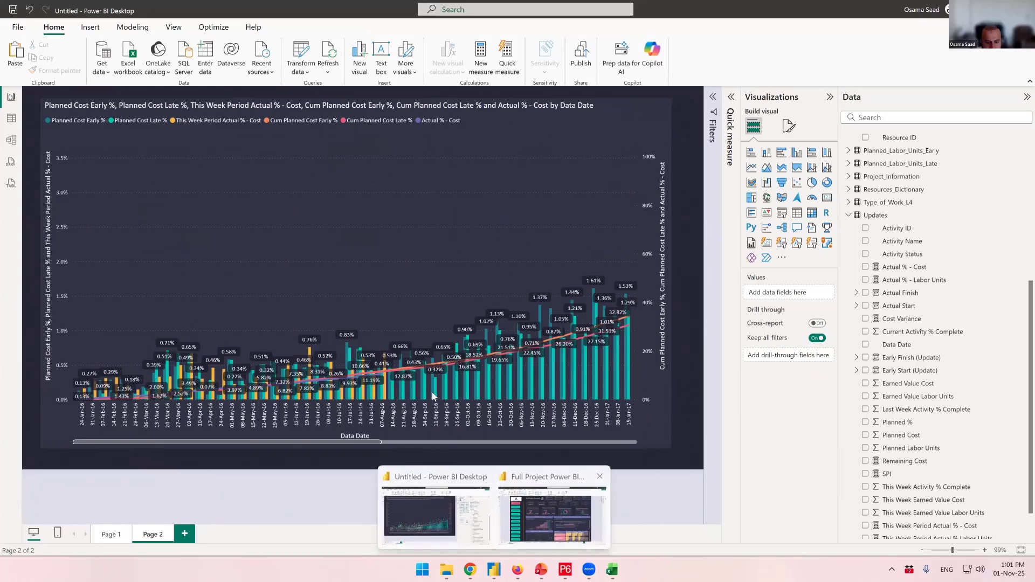
{"action": "left_click", "coordinate": [550, 512]}
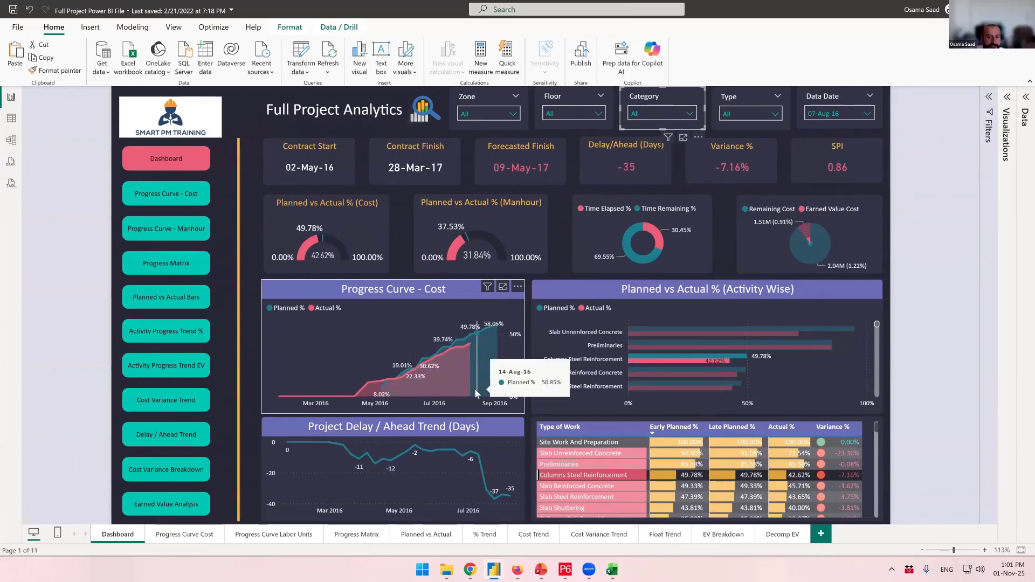
{"action": "key", "text": "alt+Tab"}
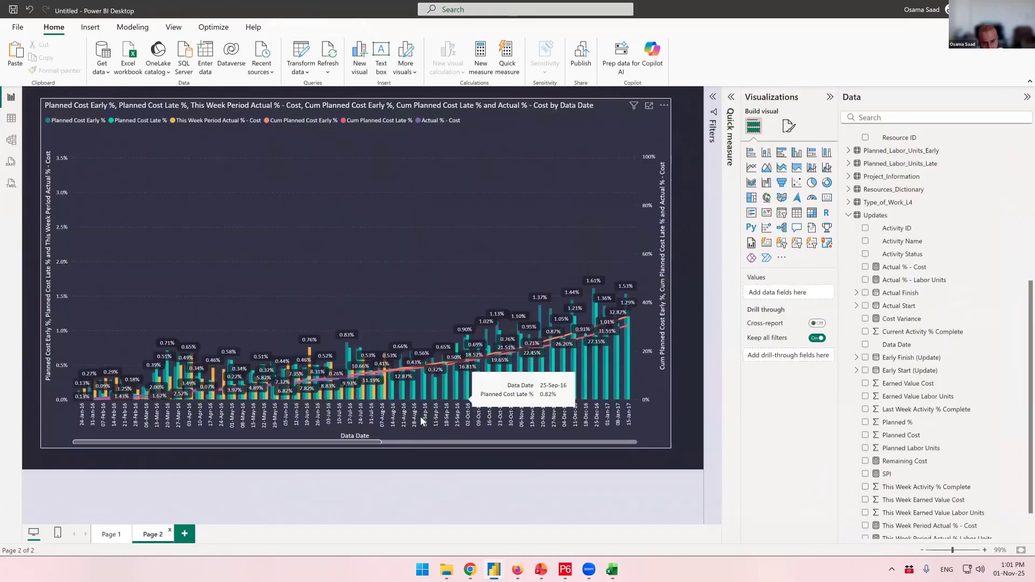
- On Page 1, remove Planned Cost Early %, Planned Cost Late %, This Week Period Actual % - Cost and Cum Planned Cost Late % from the chart
{"action": "left_click", "coordinate": [110, 535]}
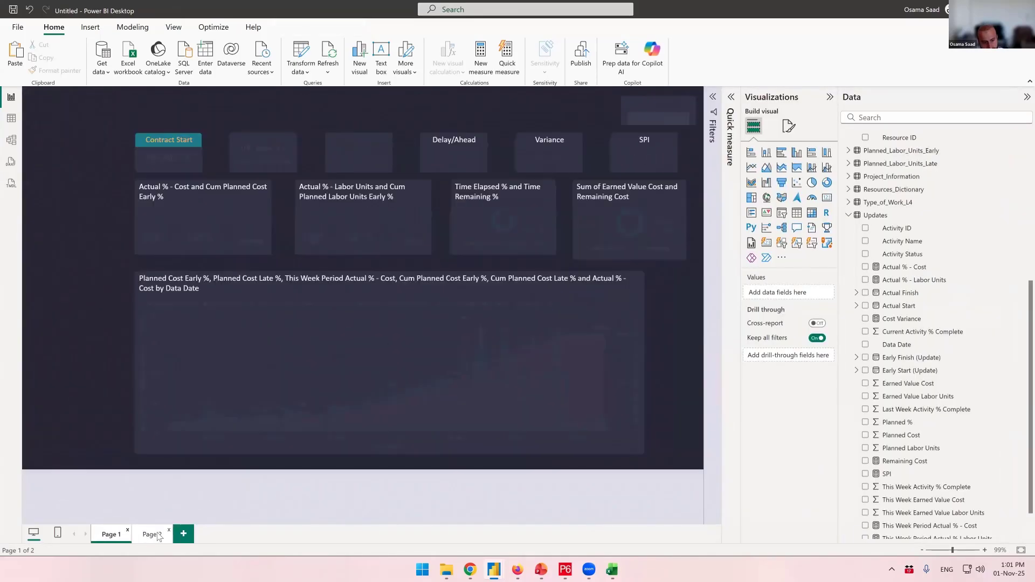
{"action": "left_click", "coordinate": [622, 301]}
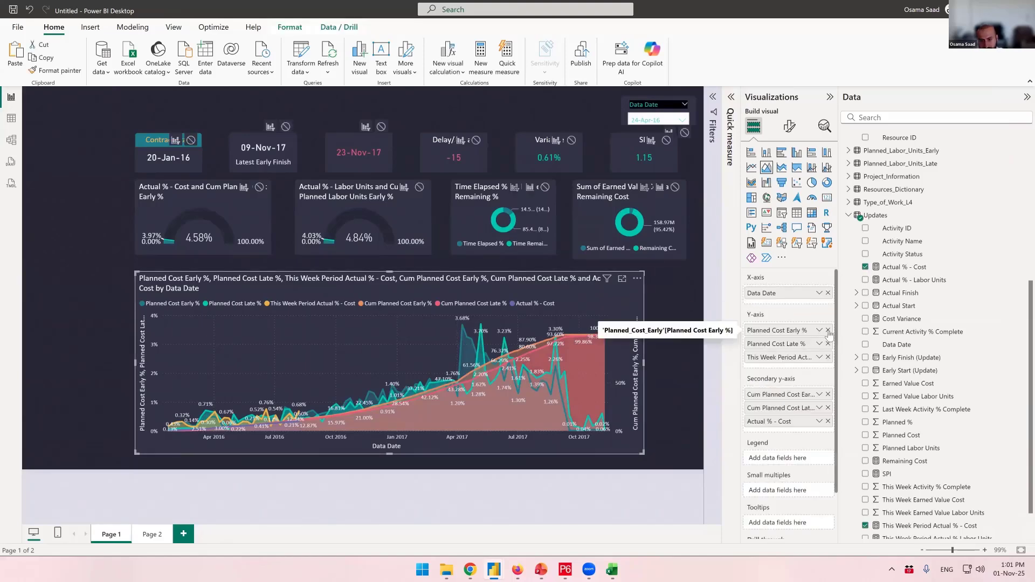
{"action": "left_click", "coordinate": [829, 331]}
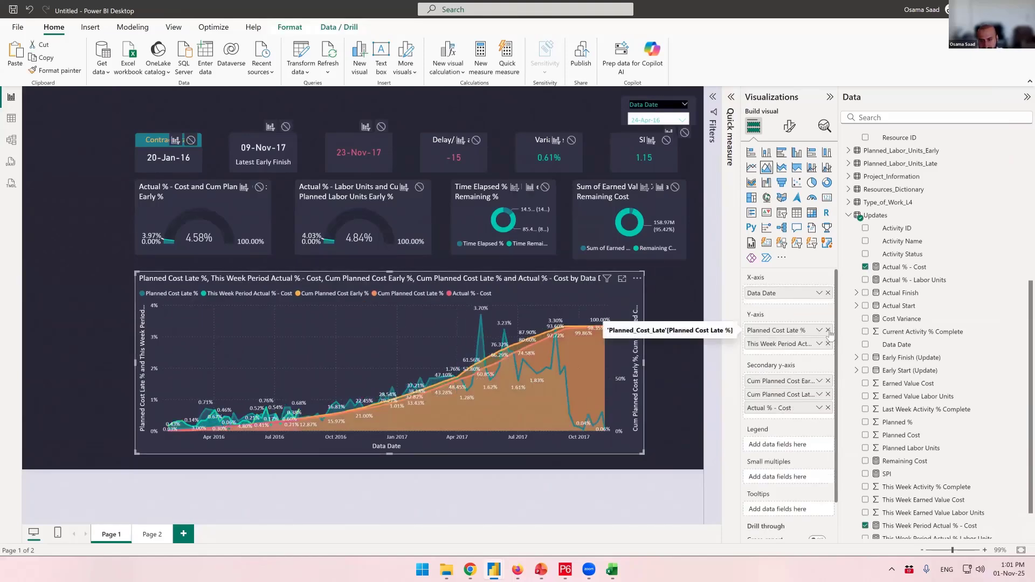
{"action": "left_click", "coordinate": [829, 331]}
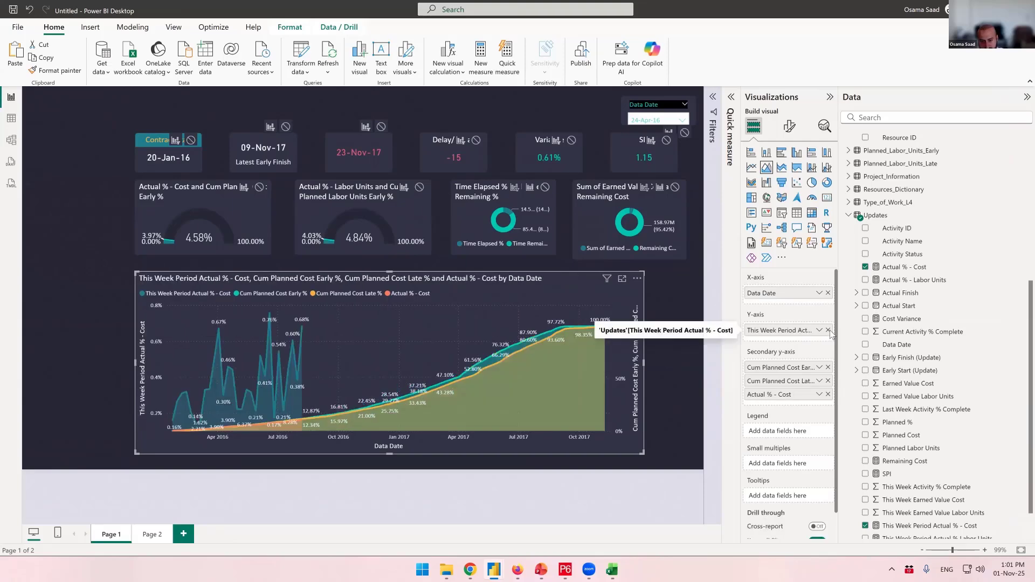
{"action": "left_click", "coordinate": [829, 331]}
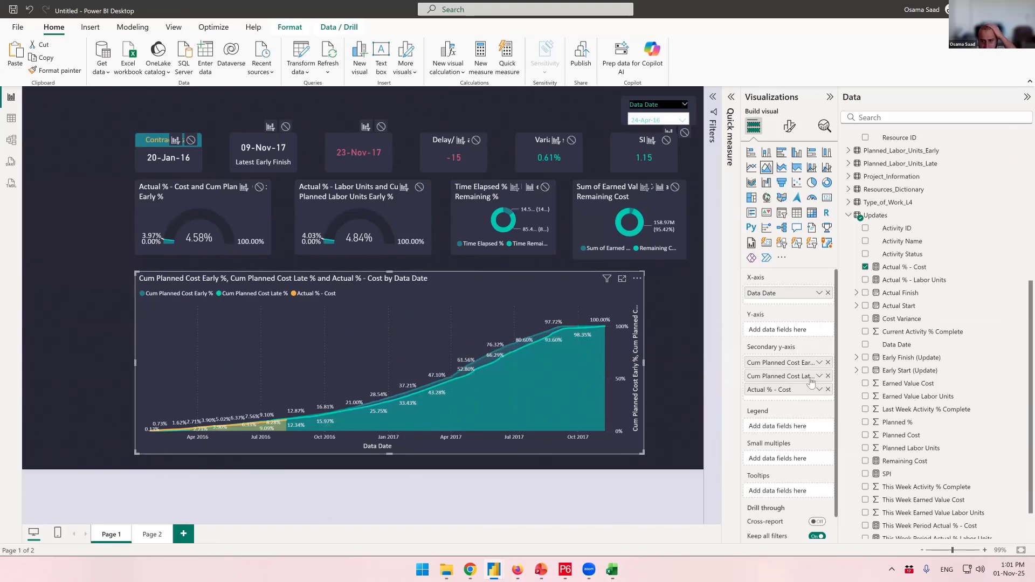
{"action": "left_click", "coordinate": [828, 376]}
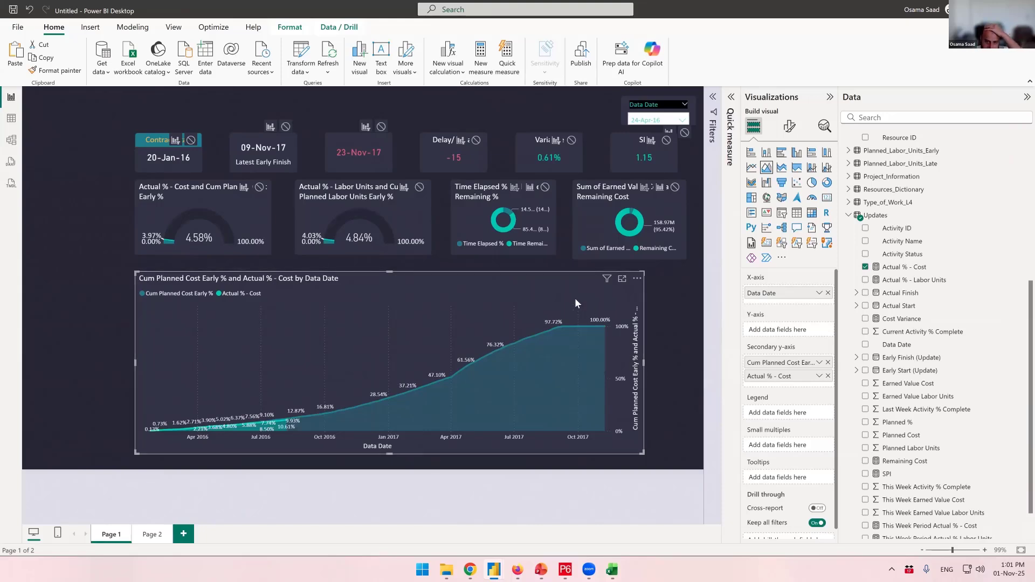
- Resize the cumulative chart to a box about a third of the page wide beneath the gauges
{"action": "left_click_drag", "start_coordinate": [644, 363], "coordinate": [265, 365]}
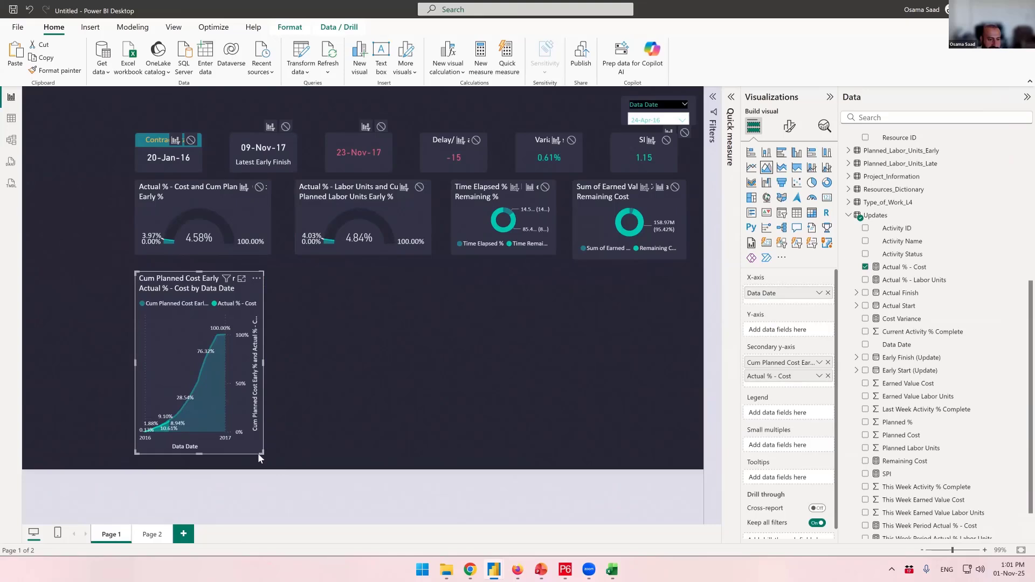
{"action": "left_click_drag", "start_coordinate": [259, 453], "coordinate": [501, 445]}
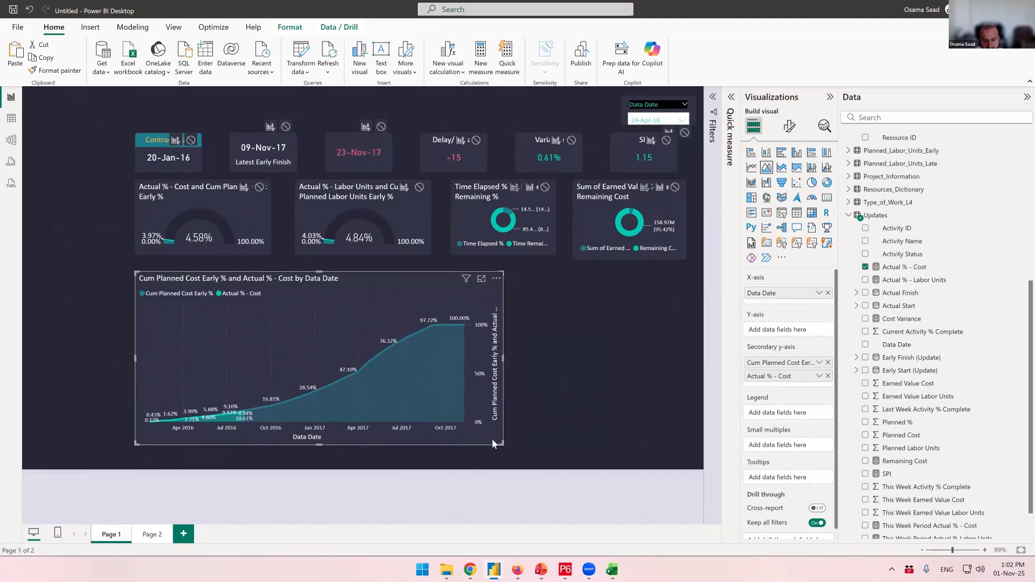
{"action": "left_click_drag", "start_coordinate": [506, 445], "coordinate": [340, 432]}
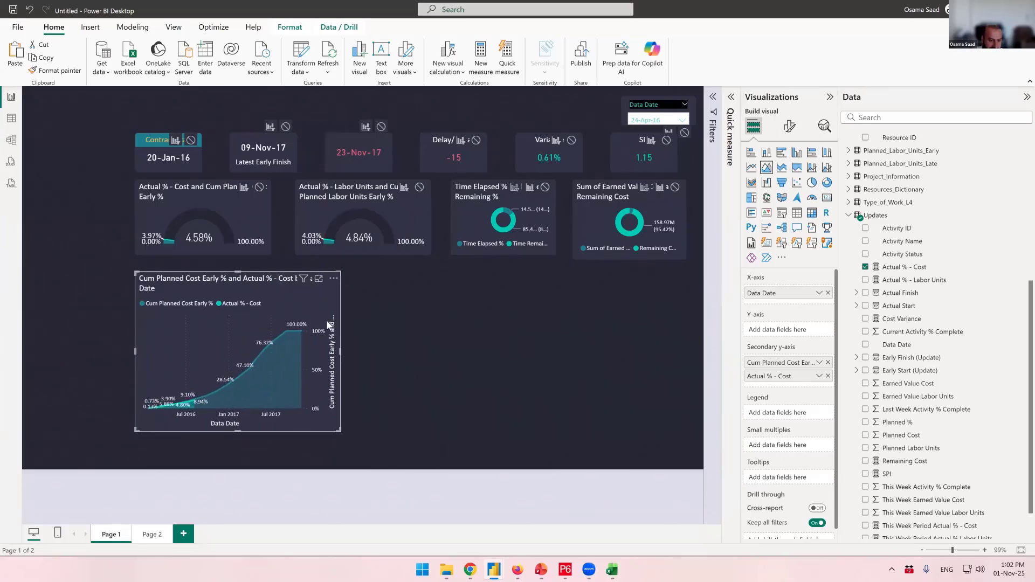
{"action": "left_click_drag", "start_coordinate": [340, 275], "coordinate": [339, 282]}
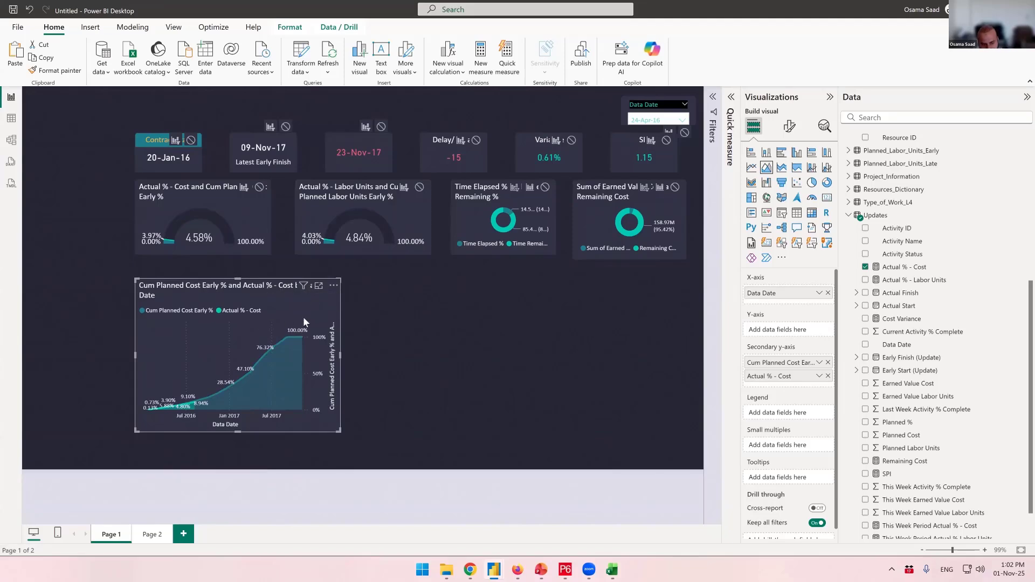